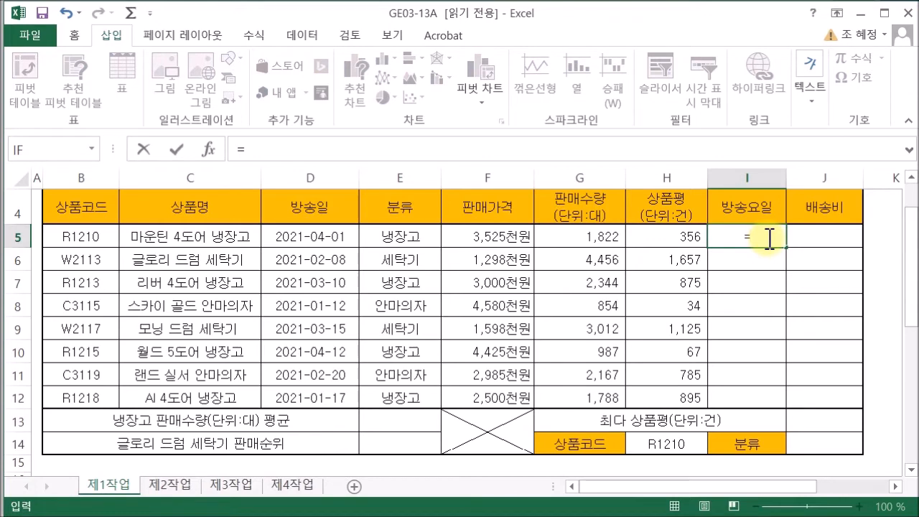
- Enter =WEEKDAY(D5,1) in cell I5 of the 방송요일 column and fill it down through I12
text(w)
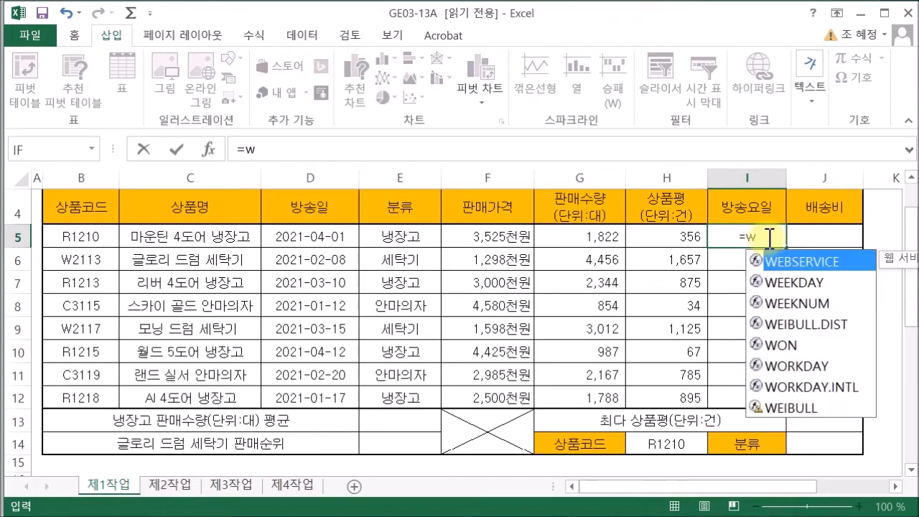
text(e)
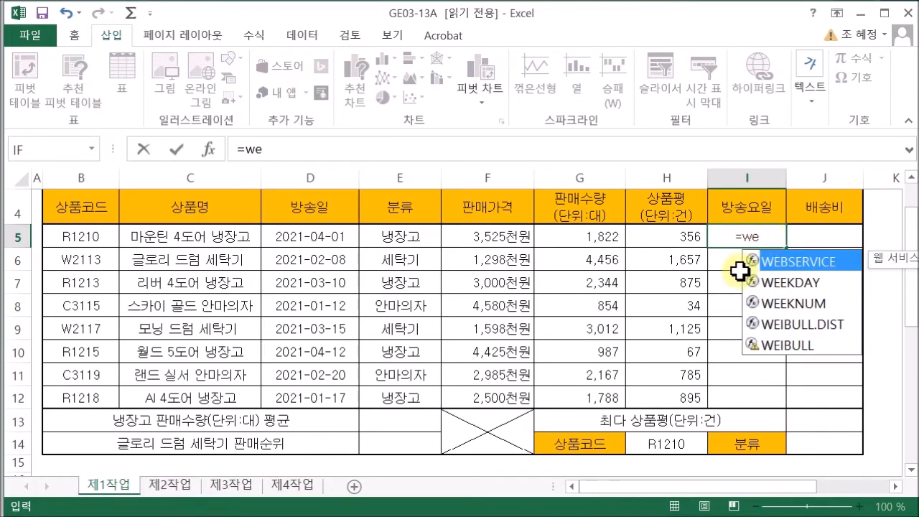
double_click(805, 283)
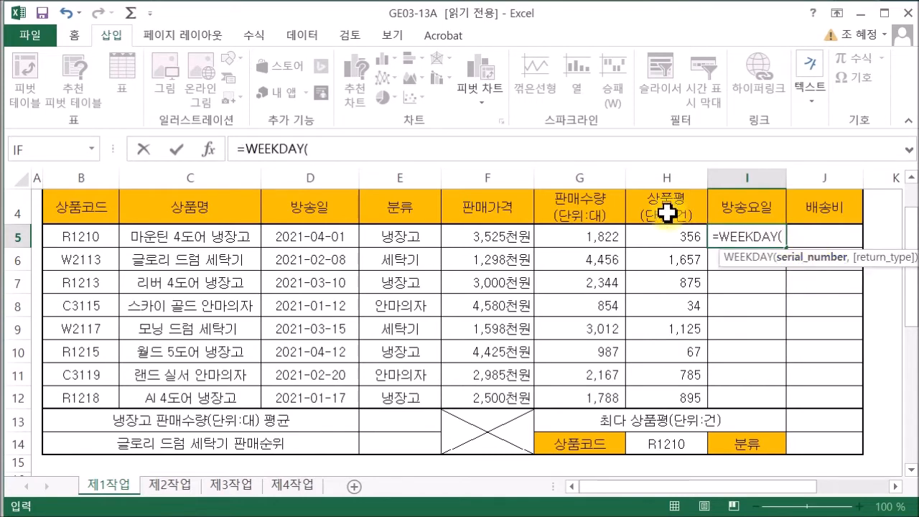
click(330, 241)
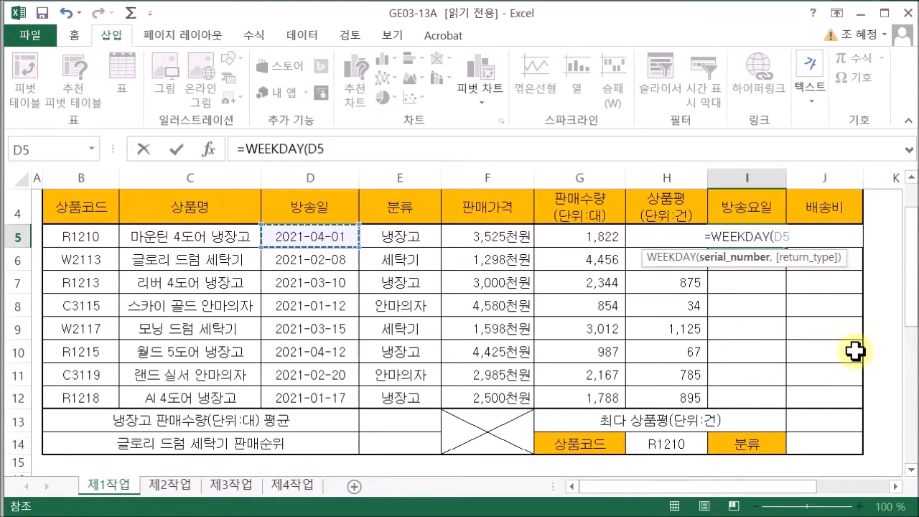
text(,)
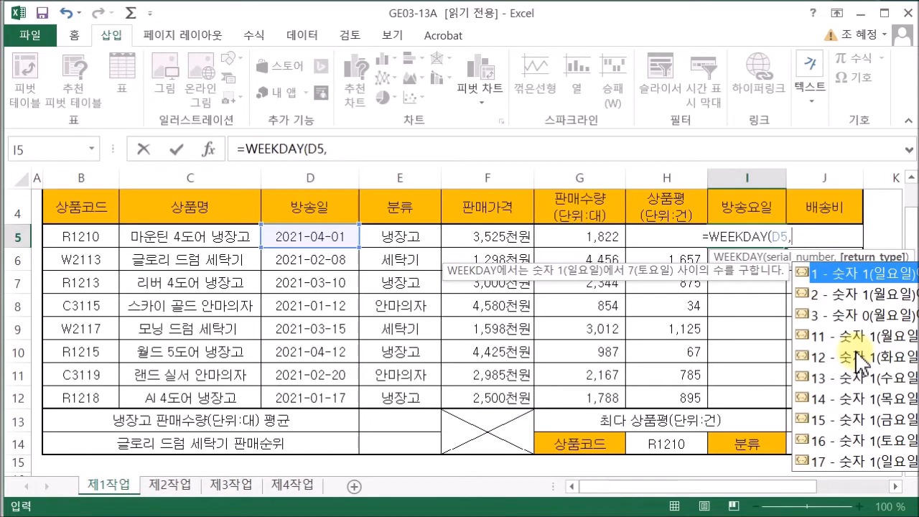
text(1)
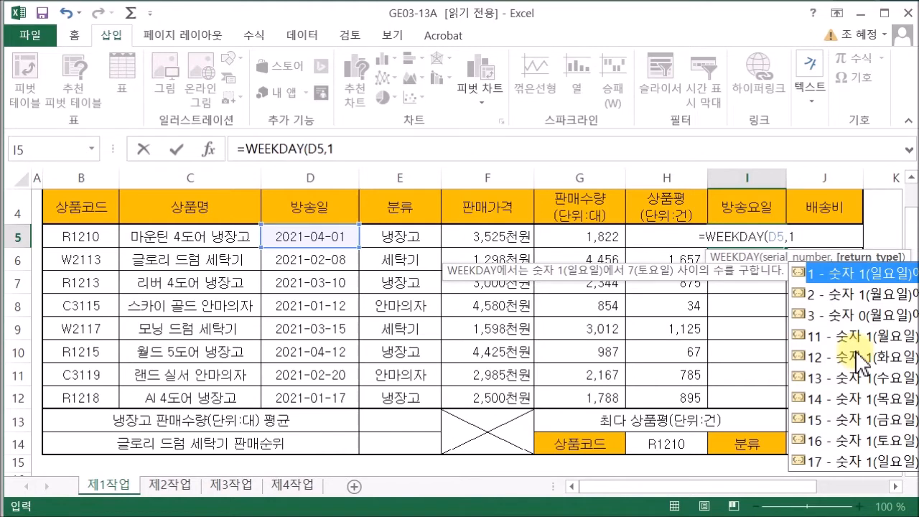
text())
key(Return)
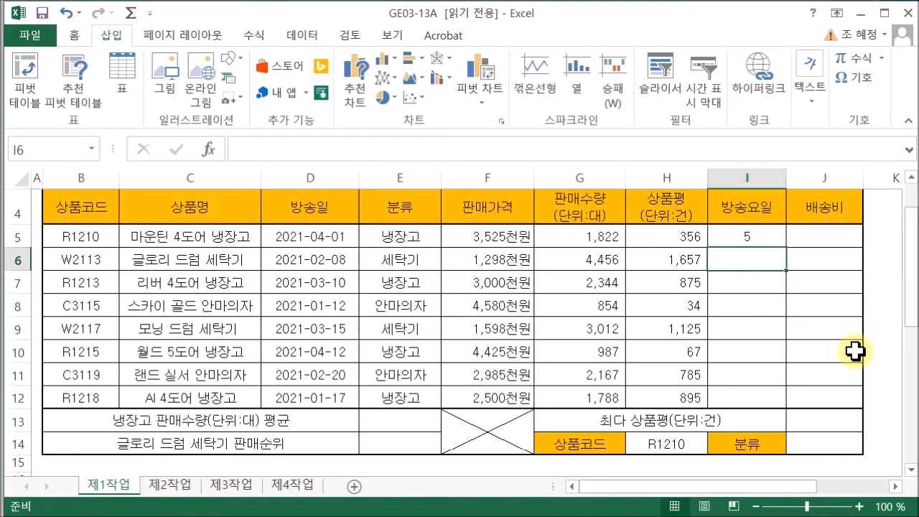
click(753, 239)
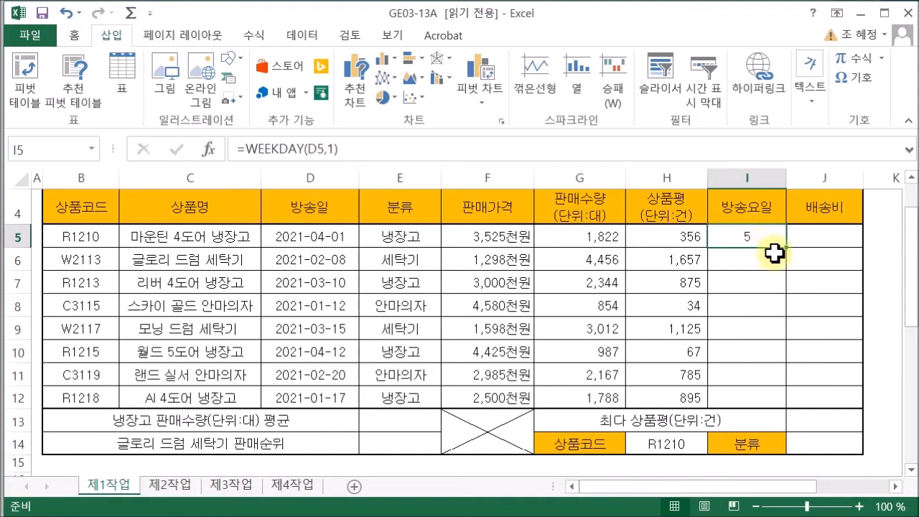
drag(787, 247, 760, 407)
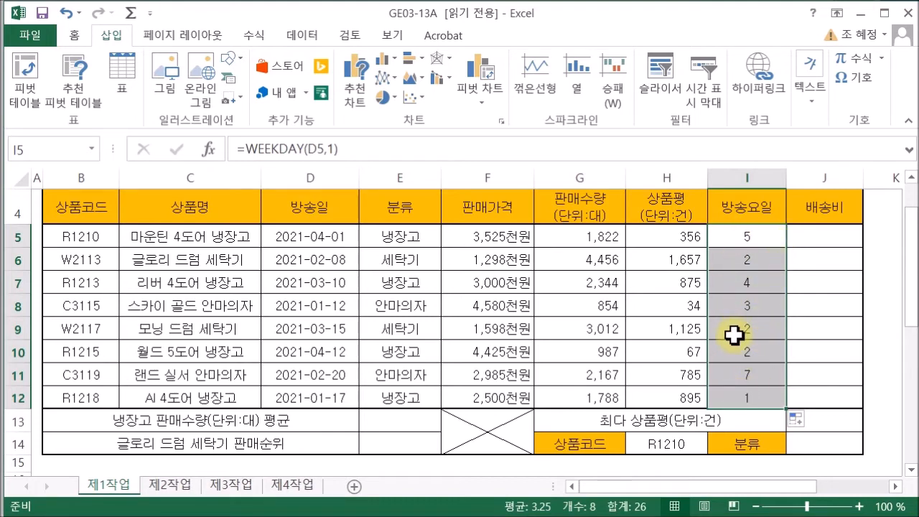
- Wrap the WEEKDAY formula in I5 in a CHOOSE function so that it serves as the index number argument
click(768, 243)
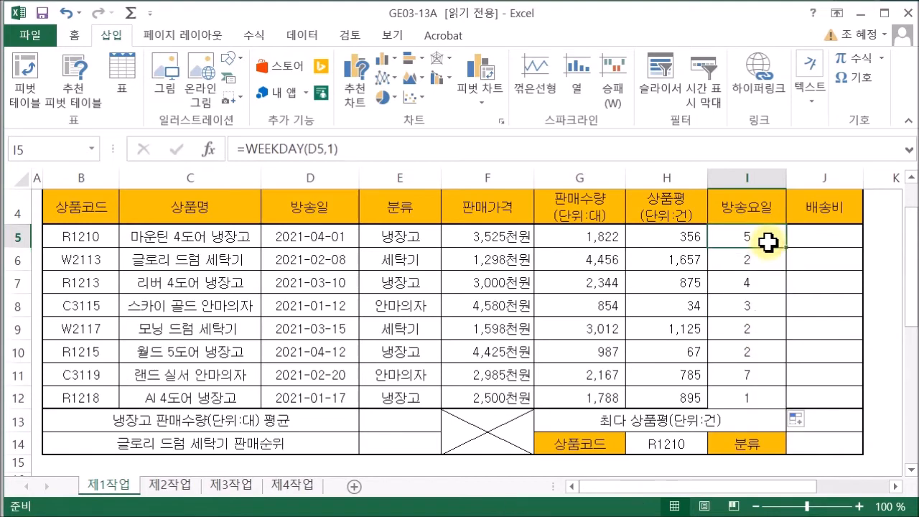
double_click(767, 243)
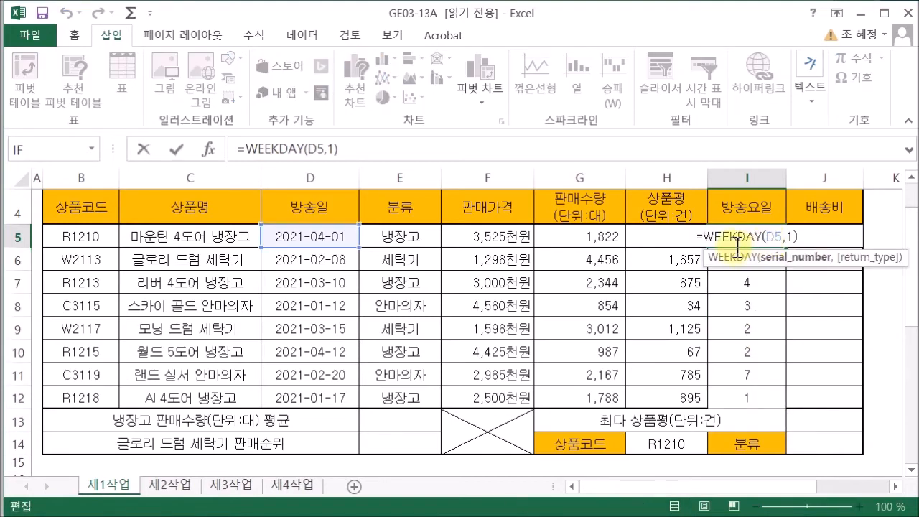
click(764, 238)
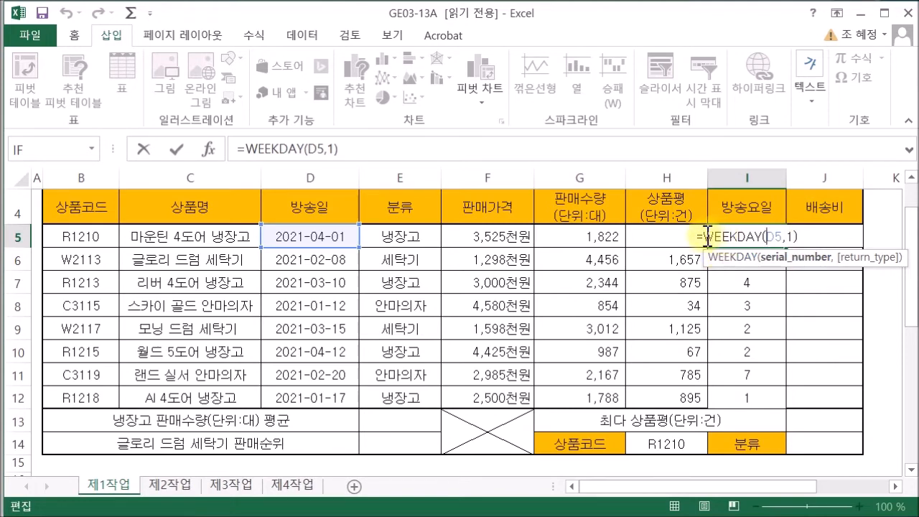
click(705, 233)
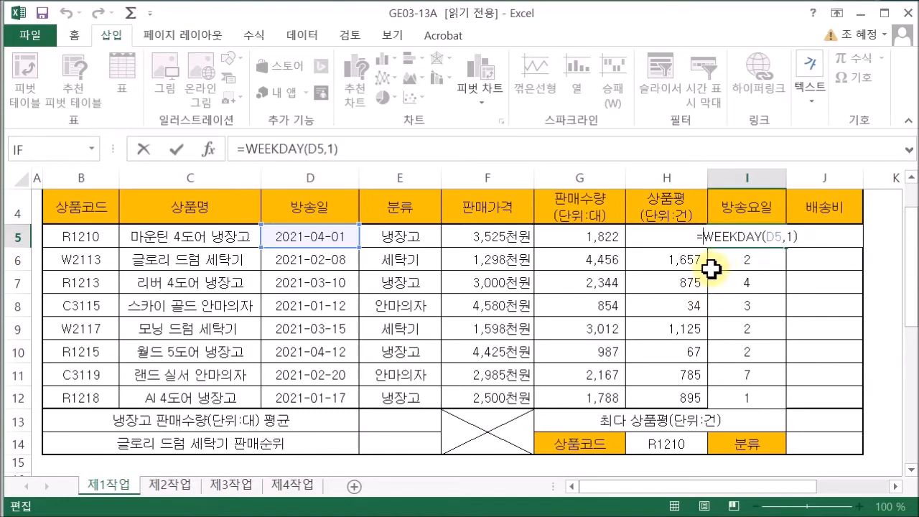
text(ch)
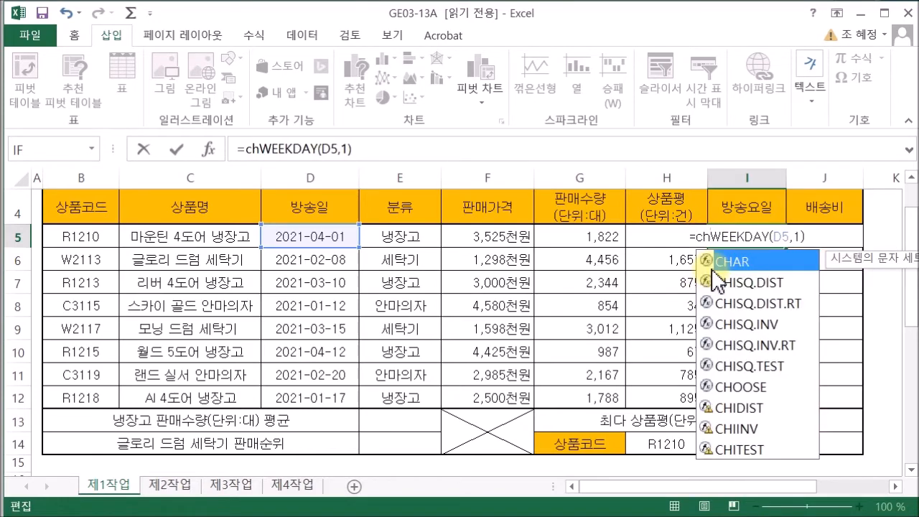
text(oos)
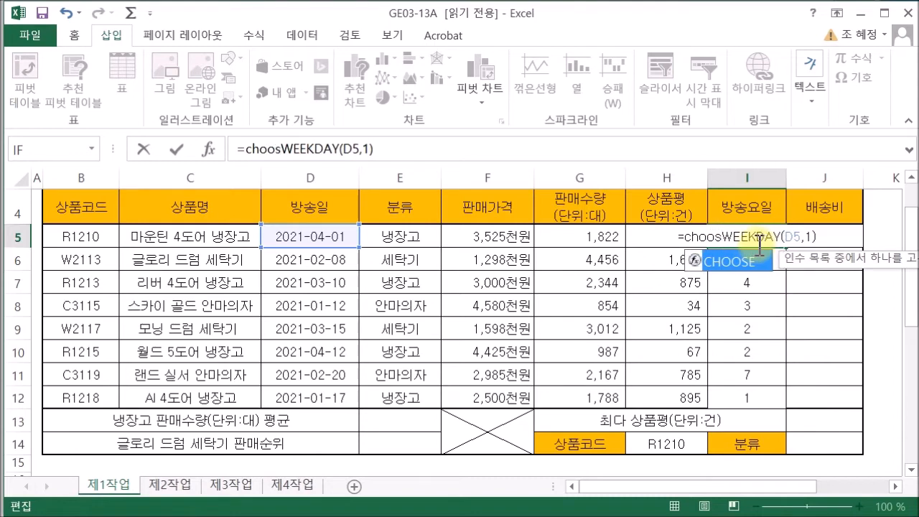
double_click(753, 261)
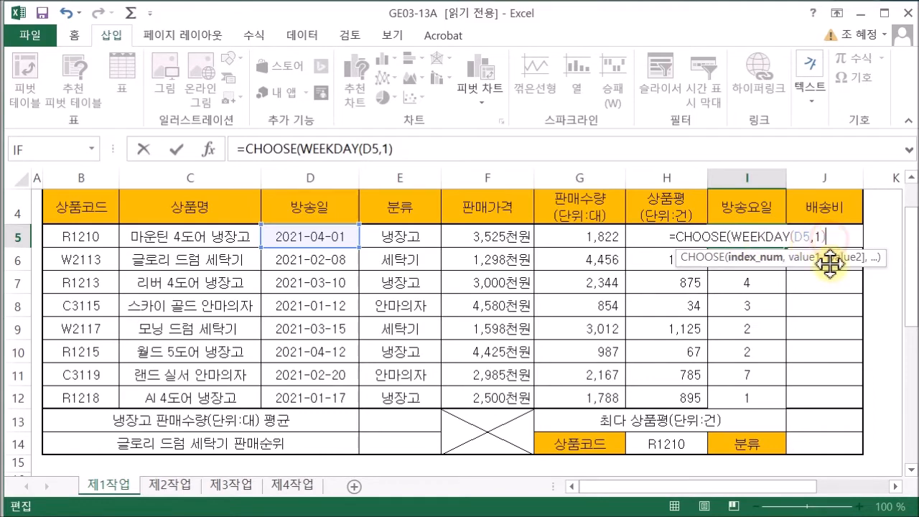
text(,)
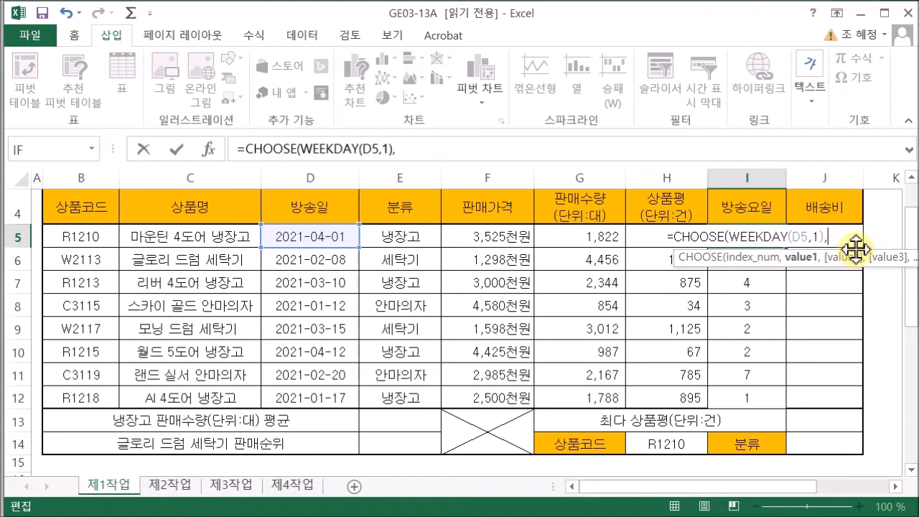
- Complete I5's CHOOSE formula with the values "일","월","화","수","목","금","토" and commit it
text(")
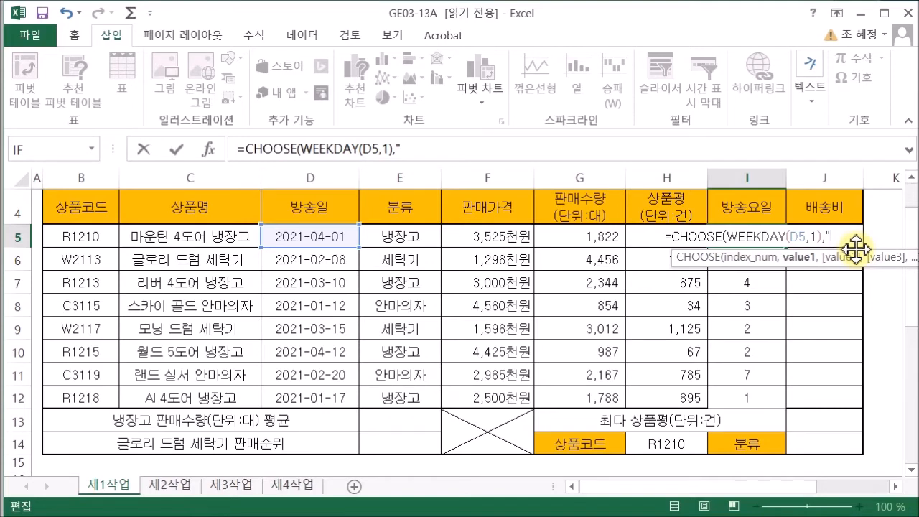
text(일)
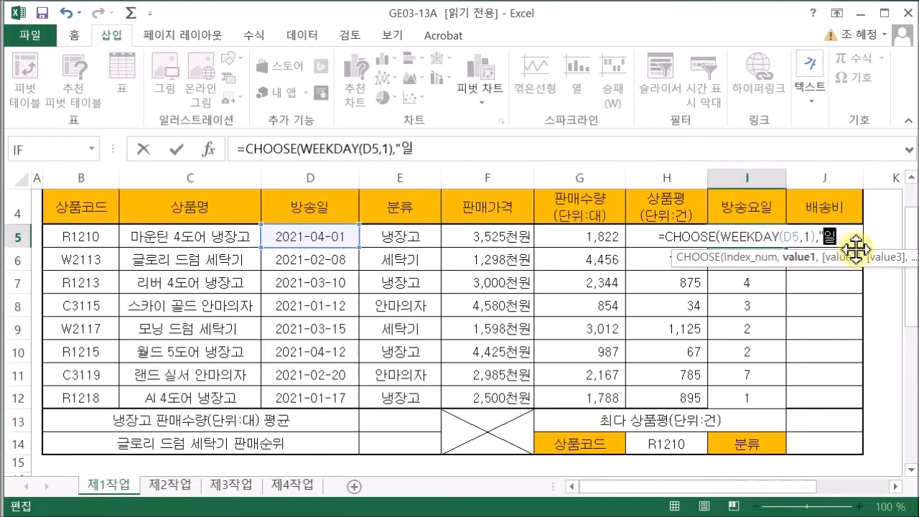
text(",)
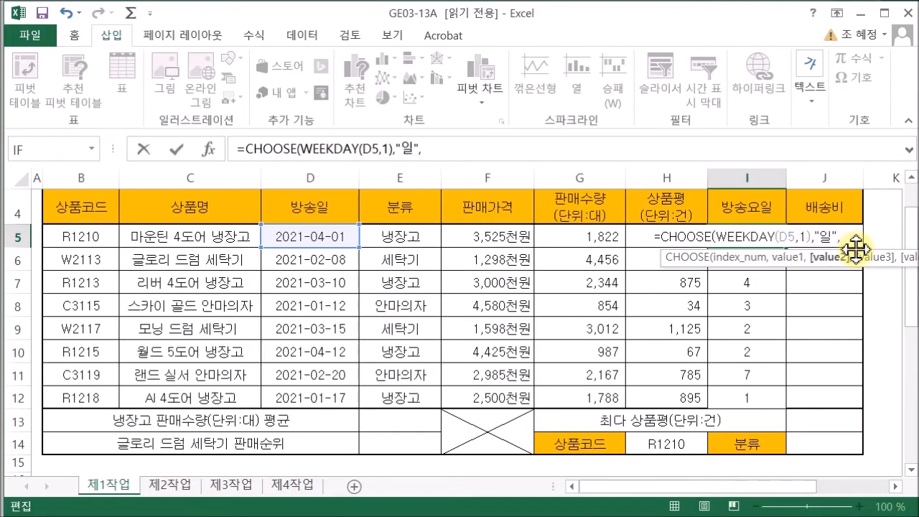
text(")
text(월)
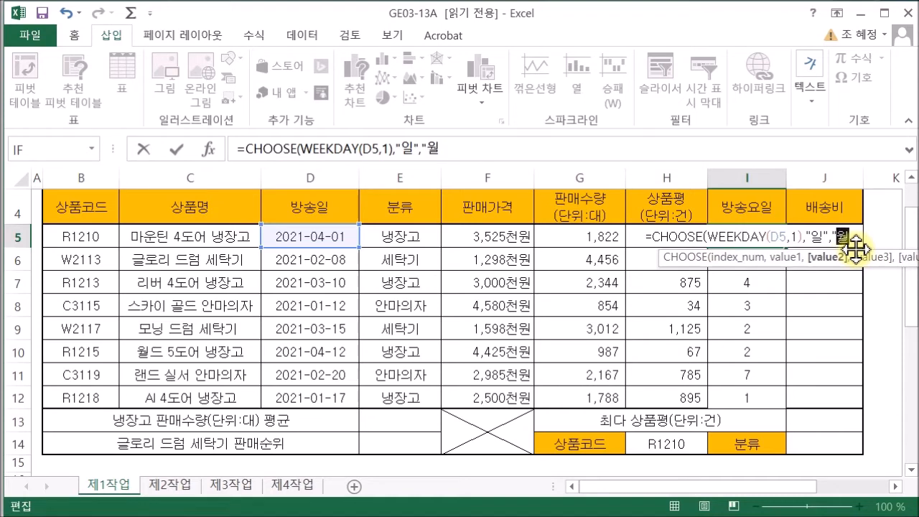
text(","화")
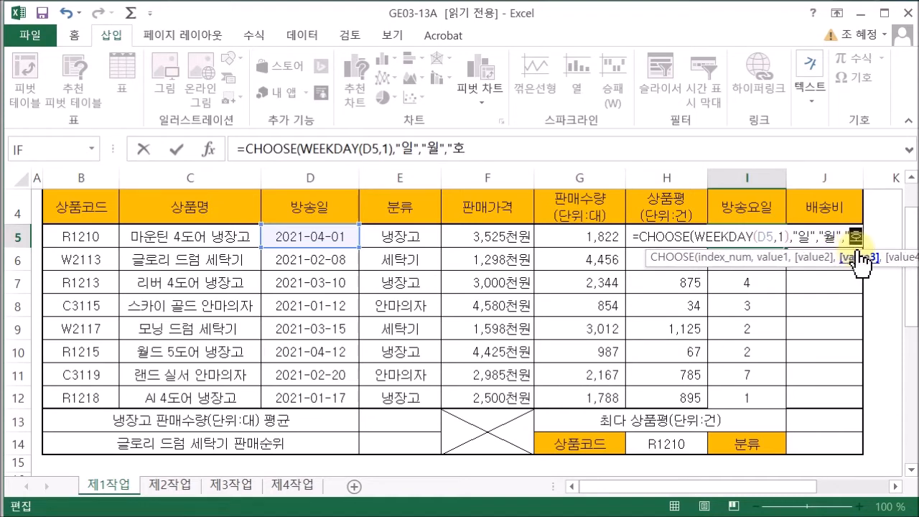
text(,")
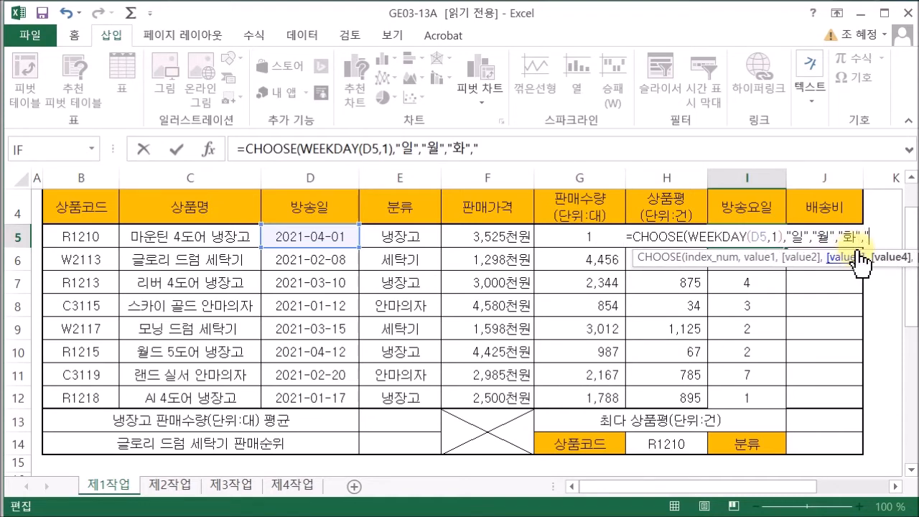
text(수",)
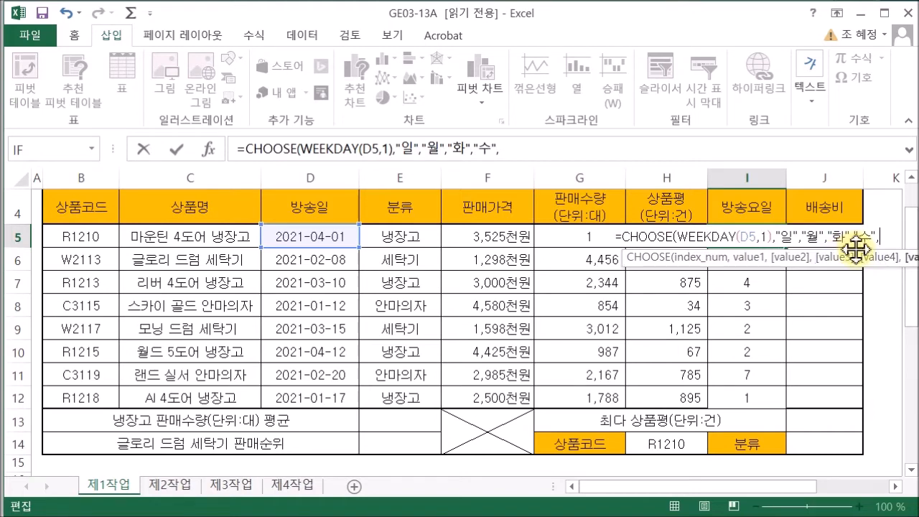
text("목",)
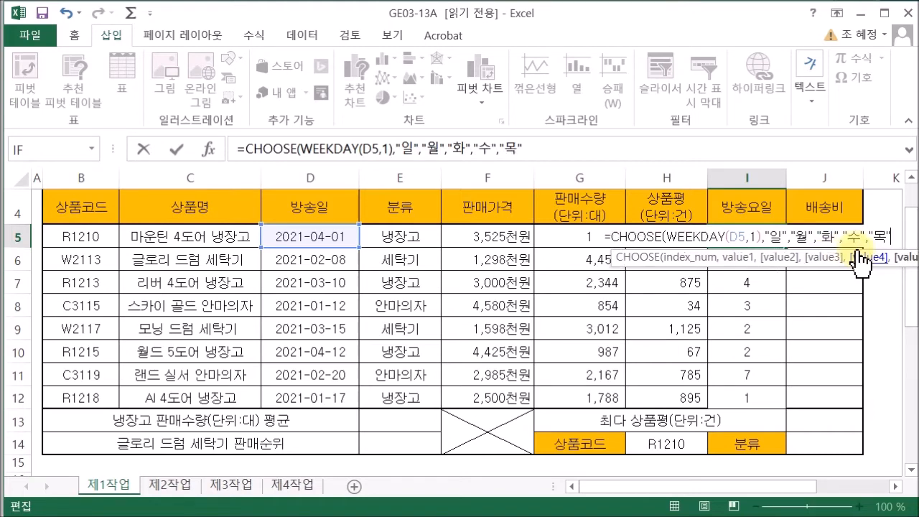
text("금)
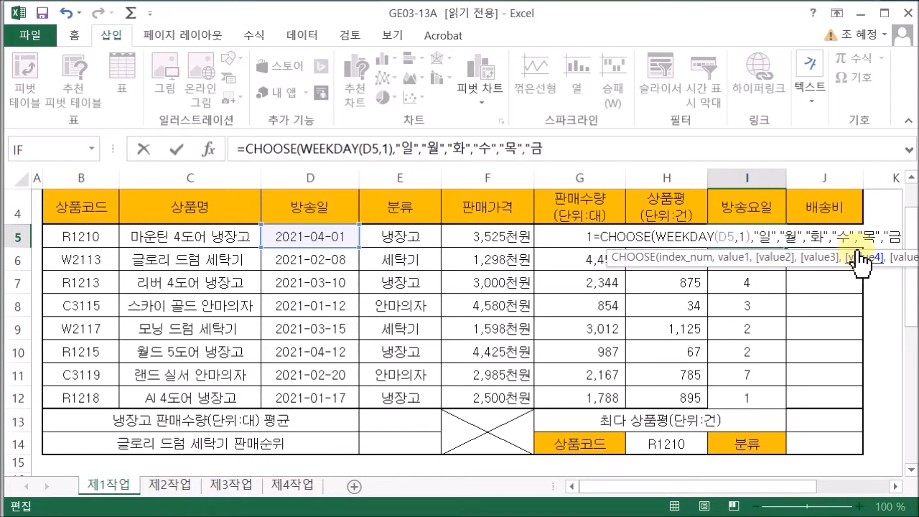
text(",")
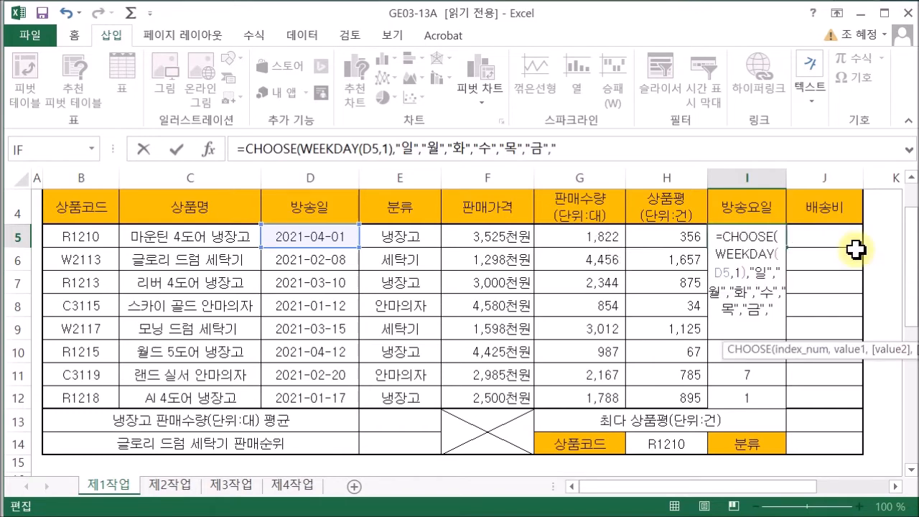
text(토"))
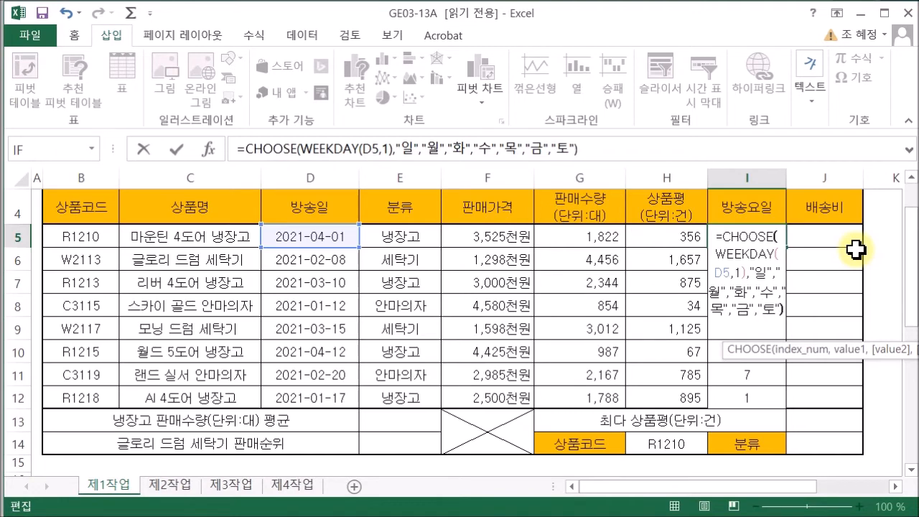
key(Return)
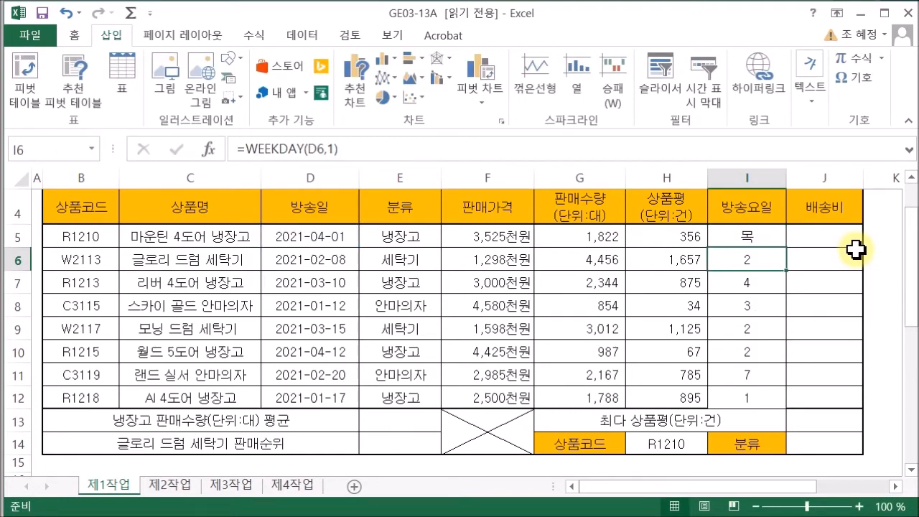
- Review the CHOOSE formula in I5, checking how each weekday value from "일" to "토" matches its value argument
double_click(776, 236)
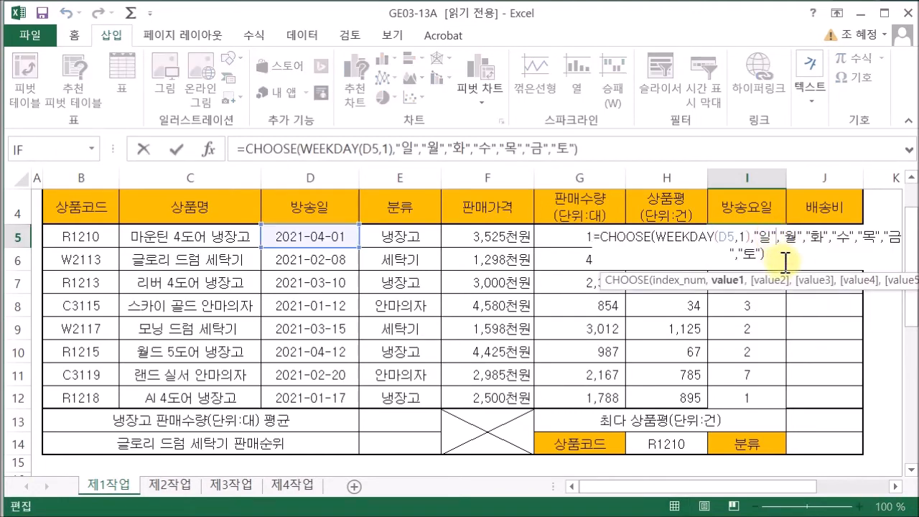
click(900, 486)
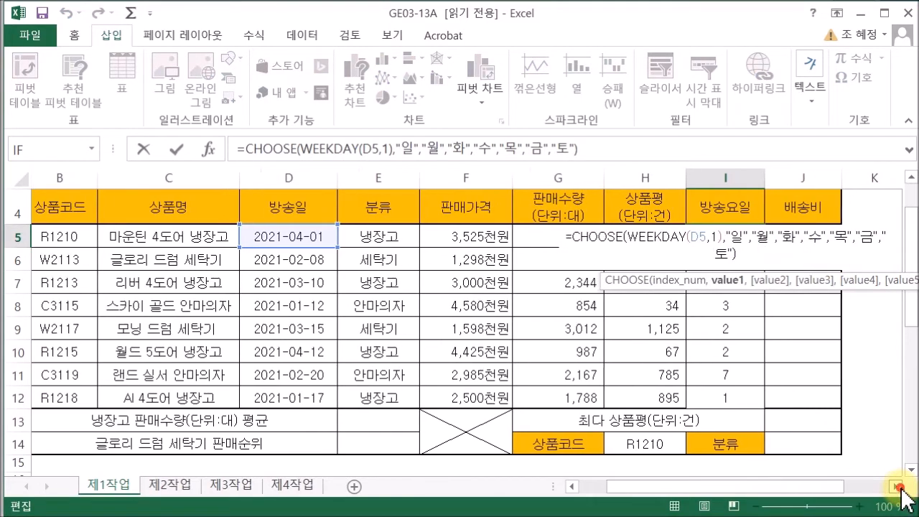
click(900, 486)
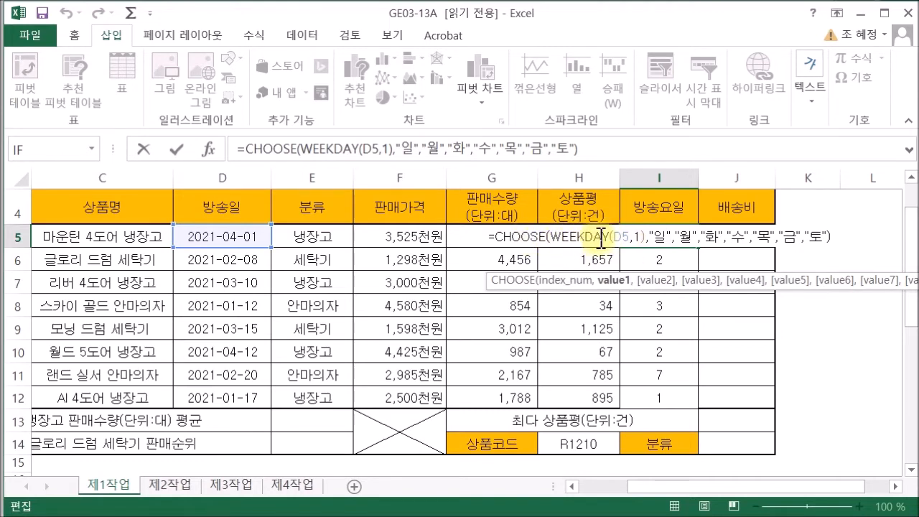
click(659, 237)
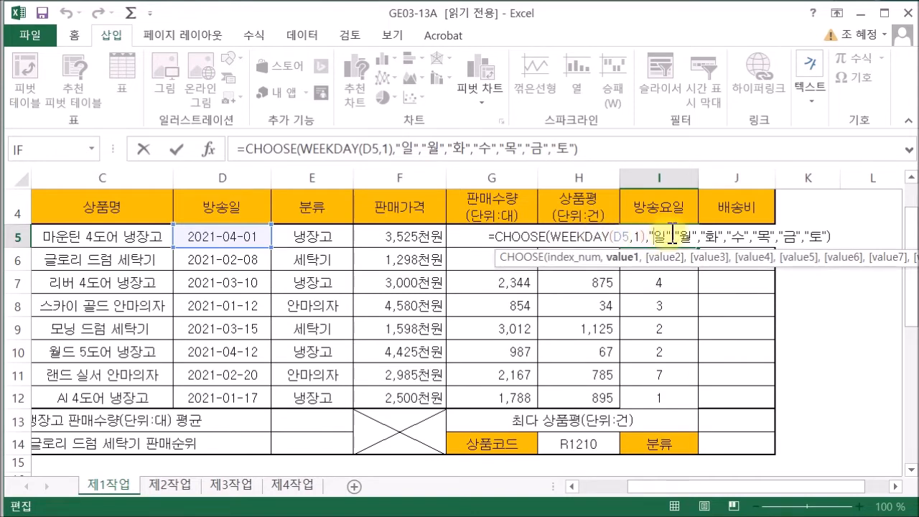
click(684, 237)
click(707, 237)
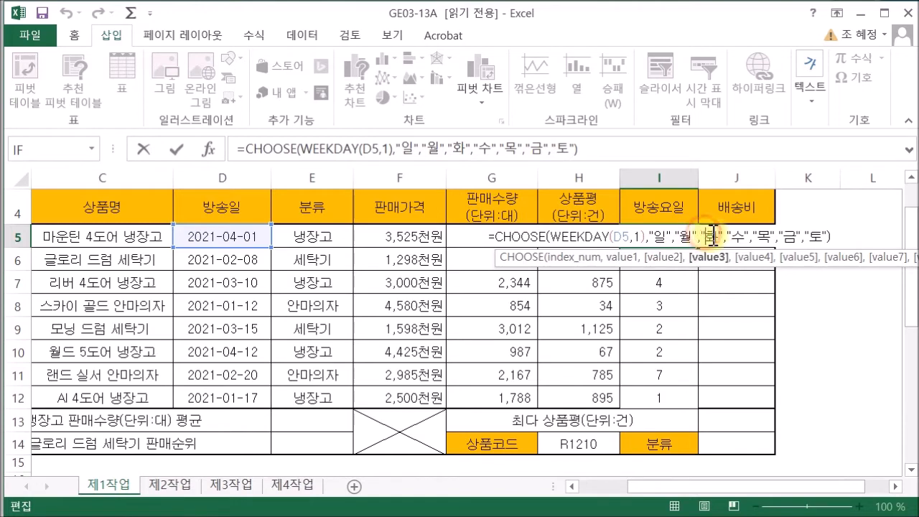
click(732, 237)
click(768, 237)
click(803, 237)
click(810, 237)
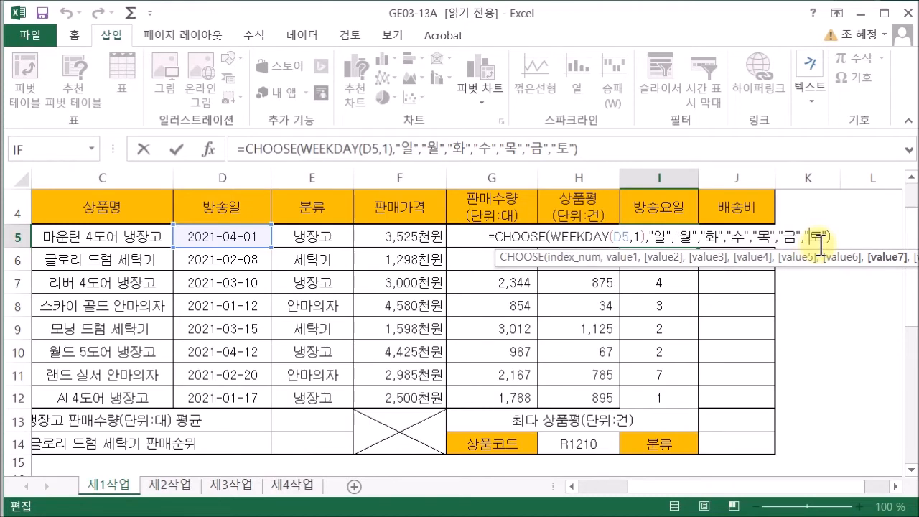
- Commit the CHOOSE formula in I5 and fill it down through I12 of the 방송요일 column
key(Return)
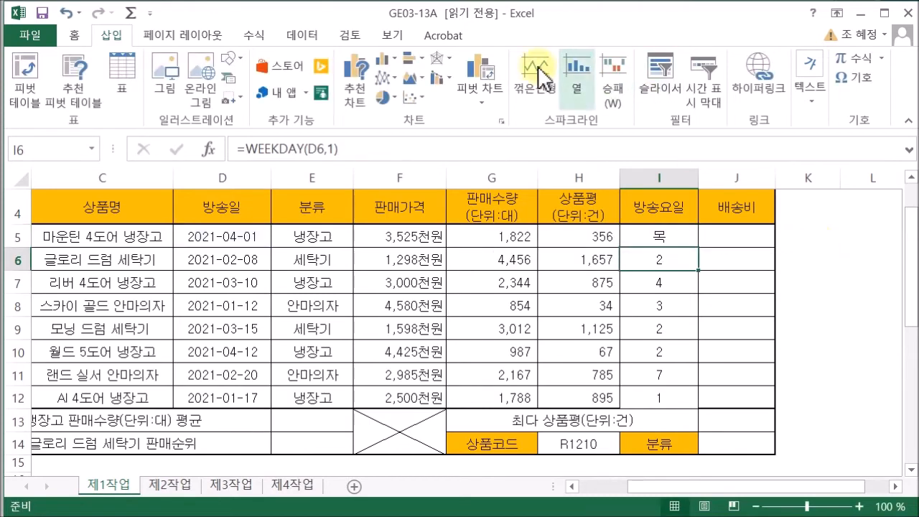
click(679, 237)
drag(698, 247, 682, 407)
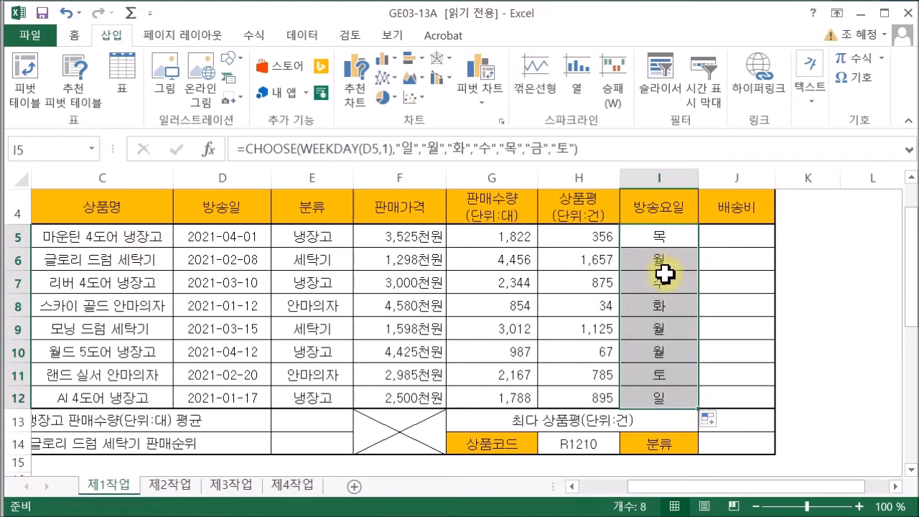
- Start an IF formula in cell J5 of the 배송비 column with the logical test F5>=3000
click(910, 471)
click(910, 471)
click(910, 471)
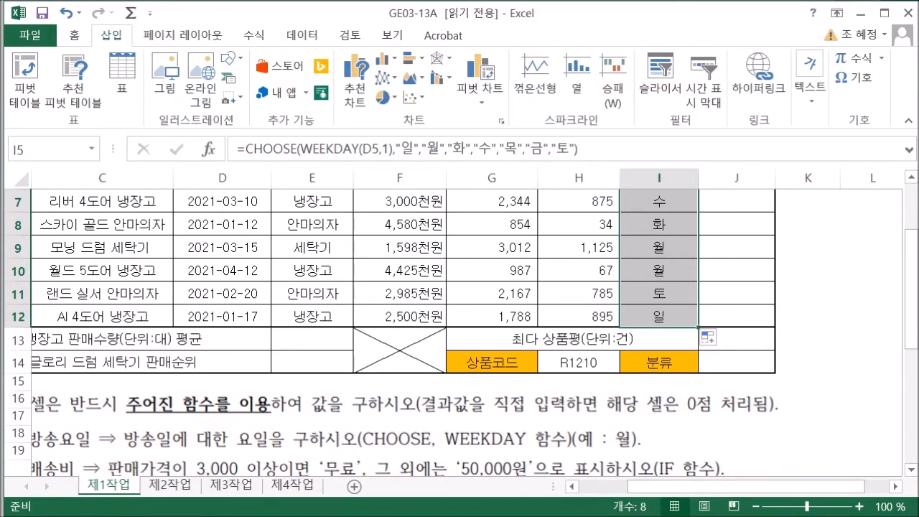
click(911, 471)
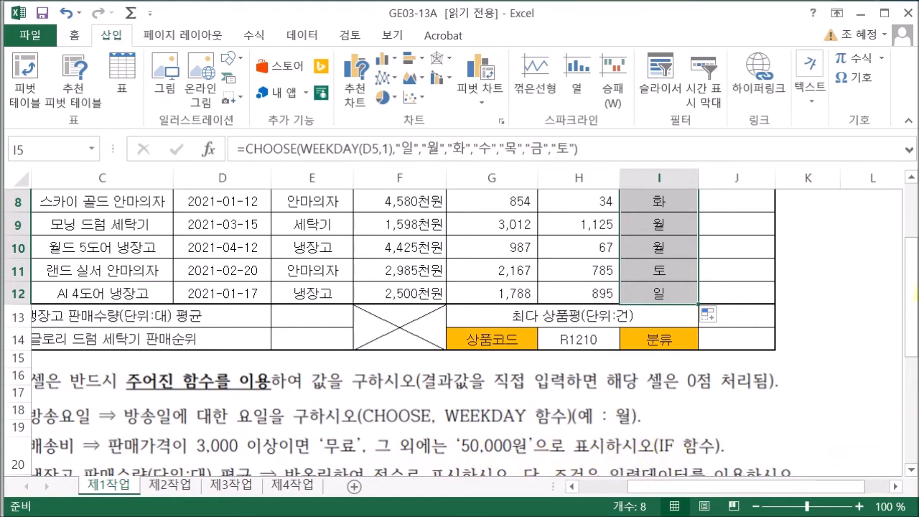
drag(913, 301, 909, 255)
click(761, 264)
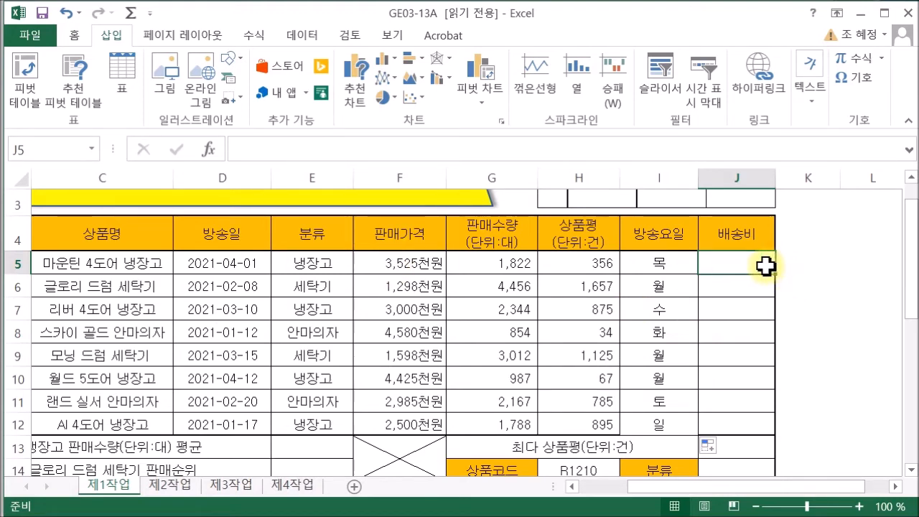
text(=if)
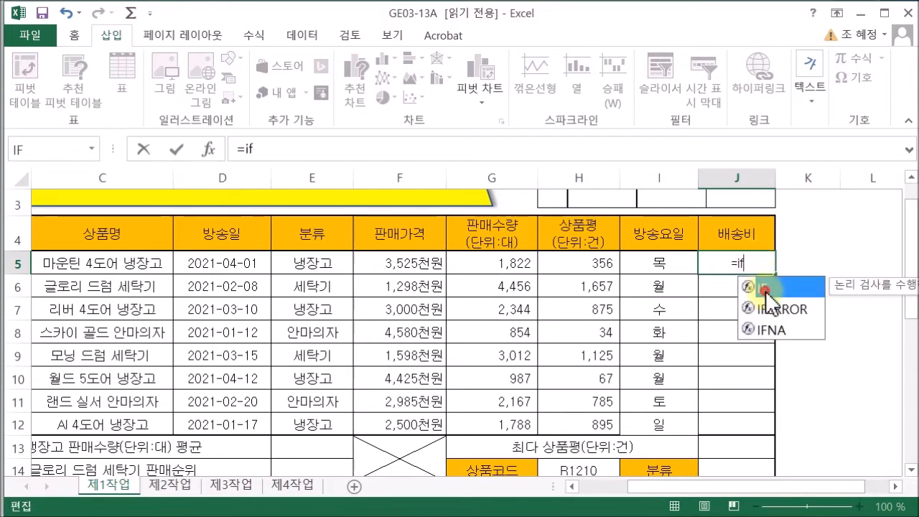
double_click(760, 287)
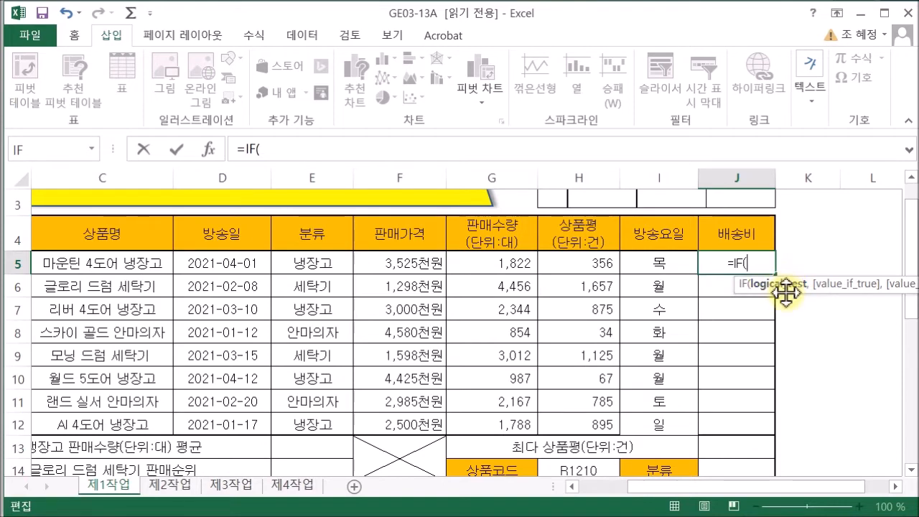
click(426, 266)
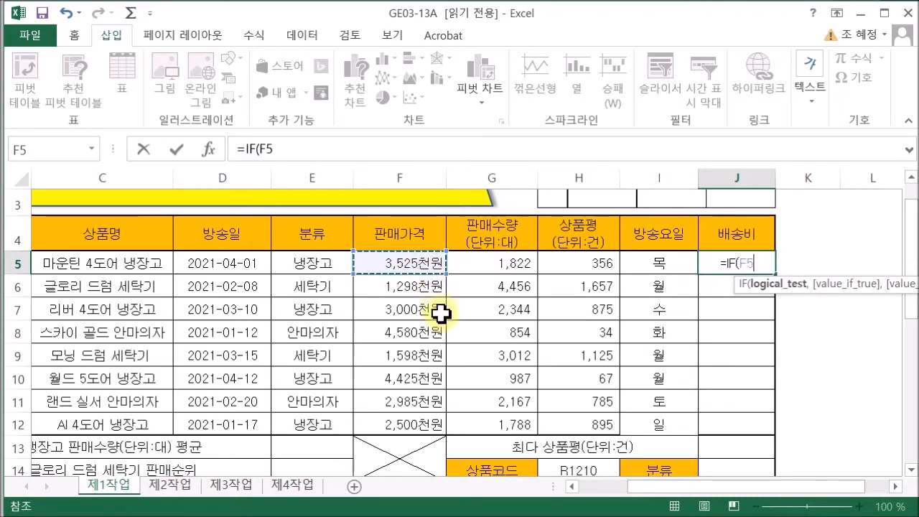
text(>)
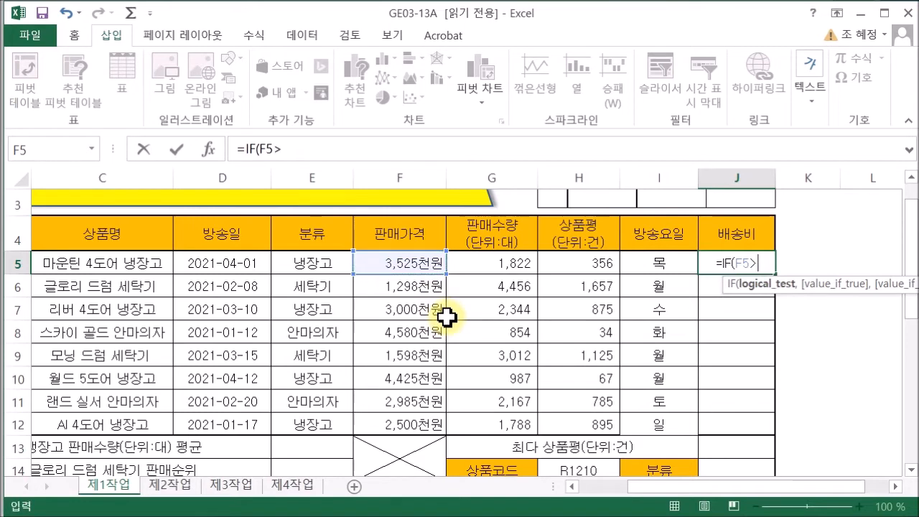
text(=3000)
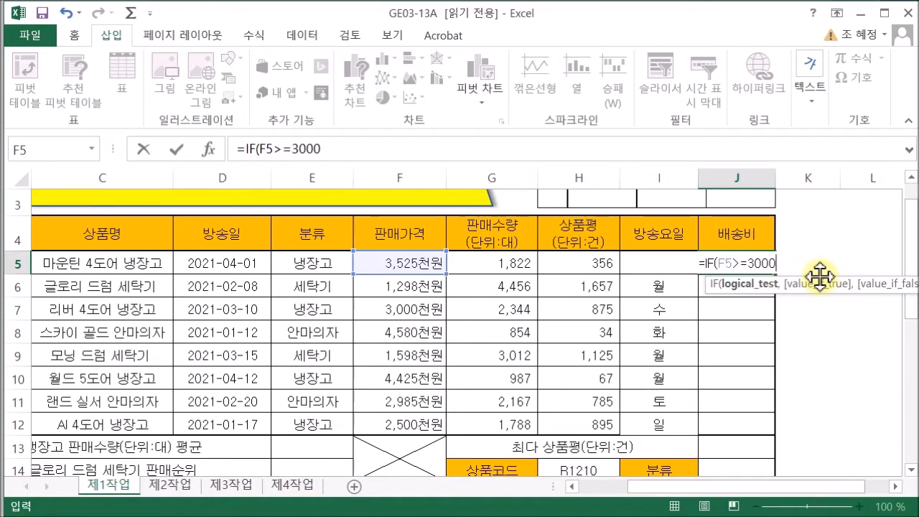
text(,)
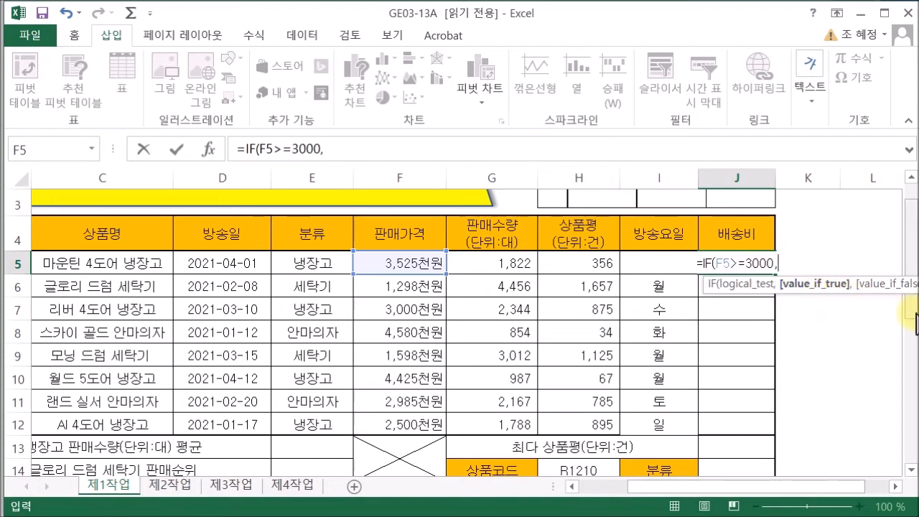
- Set "무료" as the value-if-true argument of J5's IF formula
mouse_move(916, 323)
mouse_down()
mouse_move(907, 364)
mouse_move(912, 324)
mouse_up()
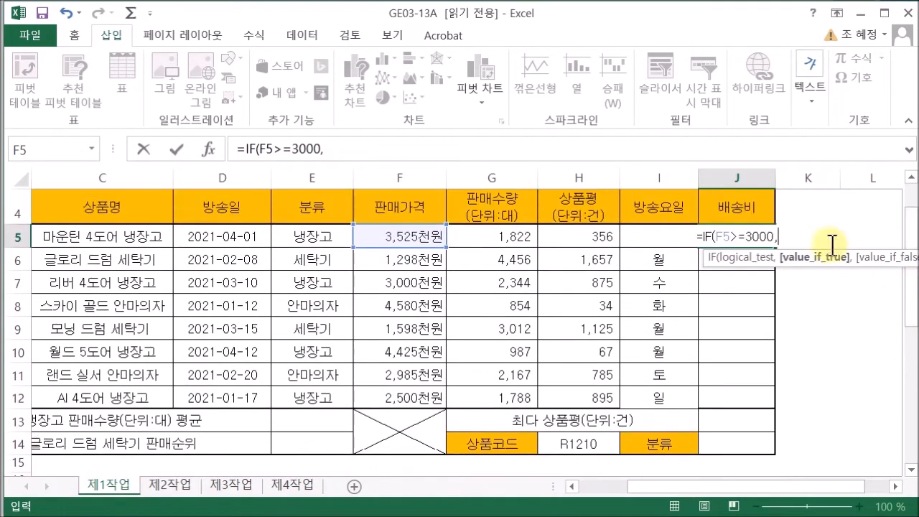
text(")
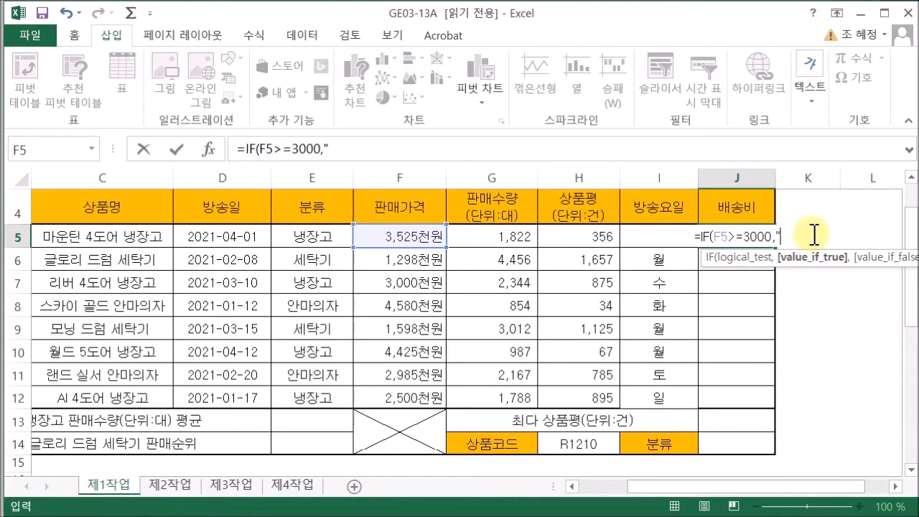
text(ㅁ)
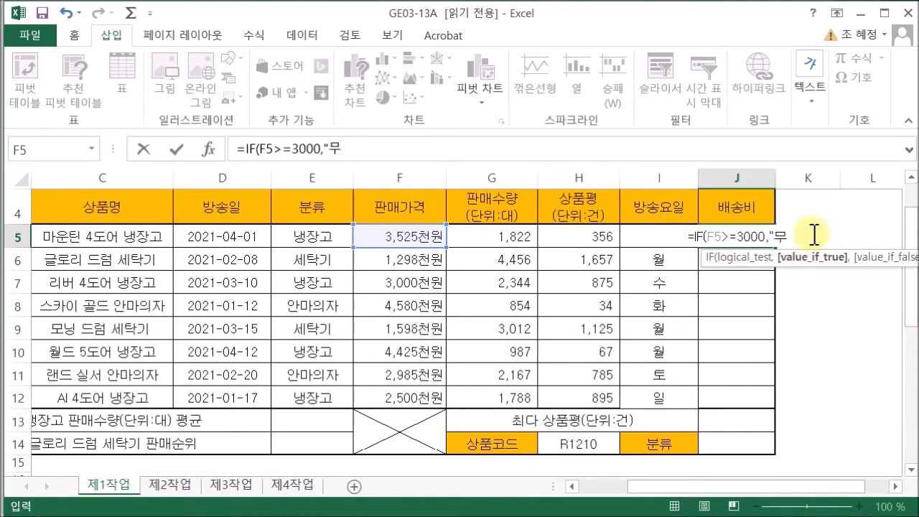
text(료",)
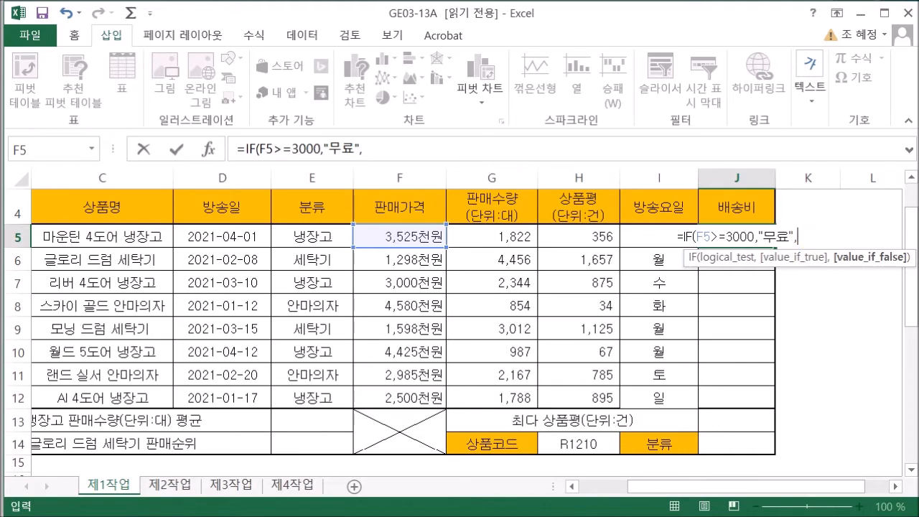
- Complete J5's IF formula with "50,000원" as the value if false, and fill it down through J12
drag(910, 308, 913, 286)
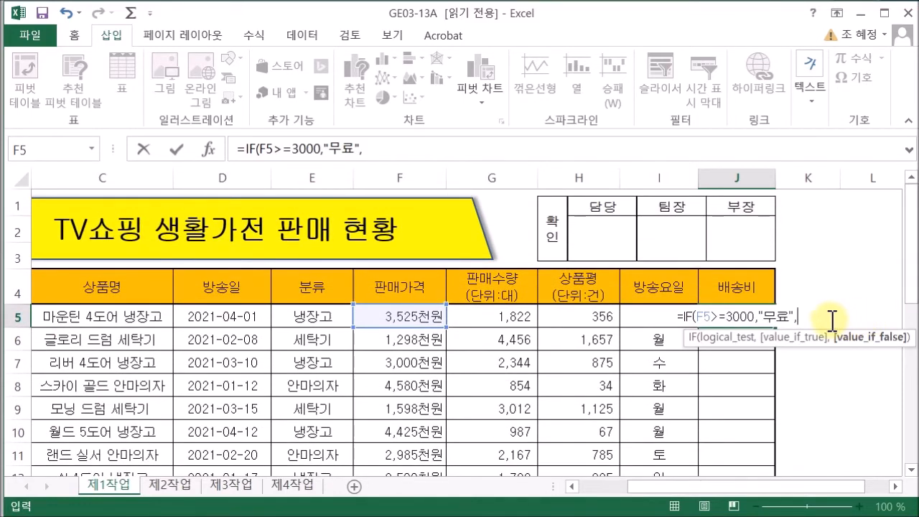
text(")
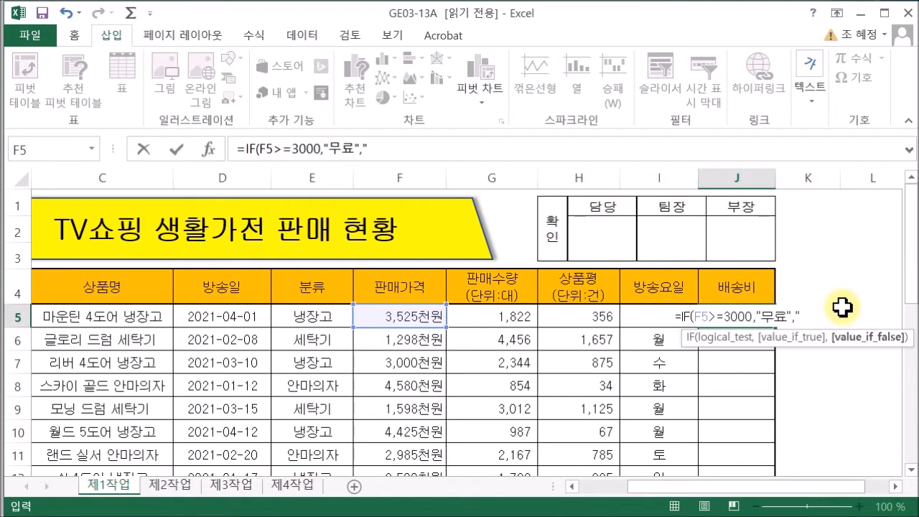
text(50,000)
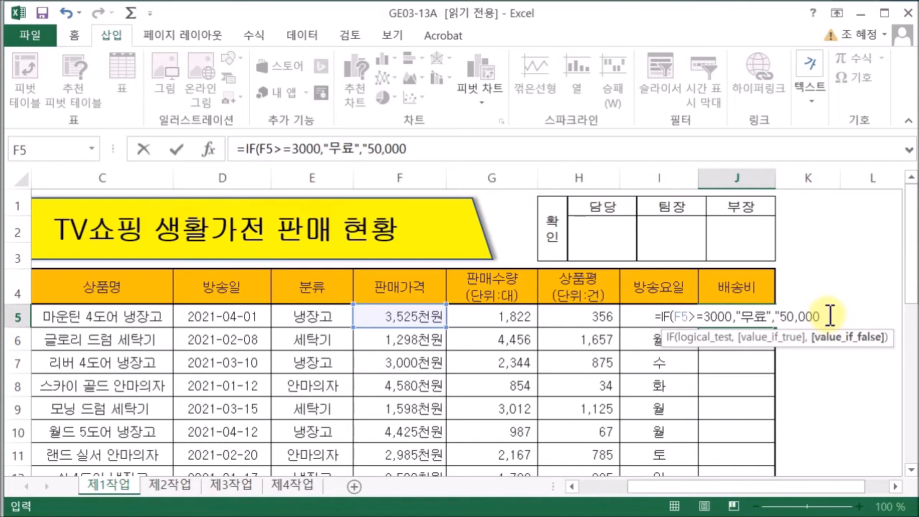
text(워)
text(")
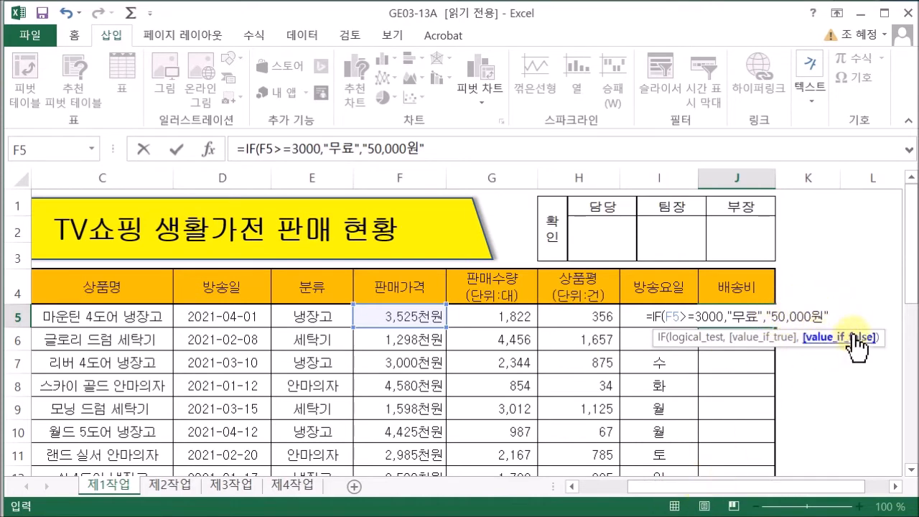
text())
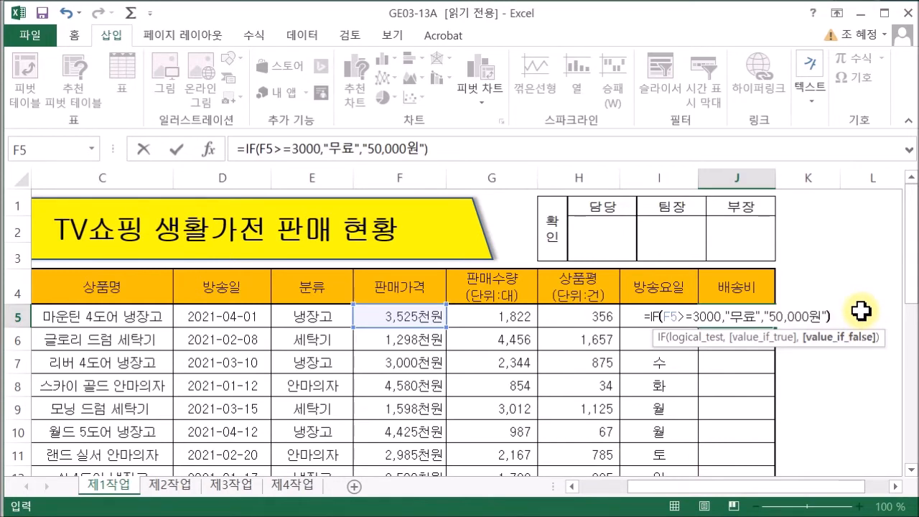
key(Return)
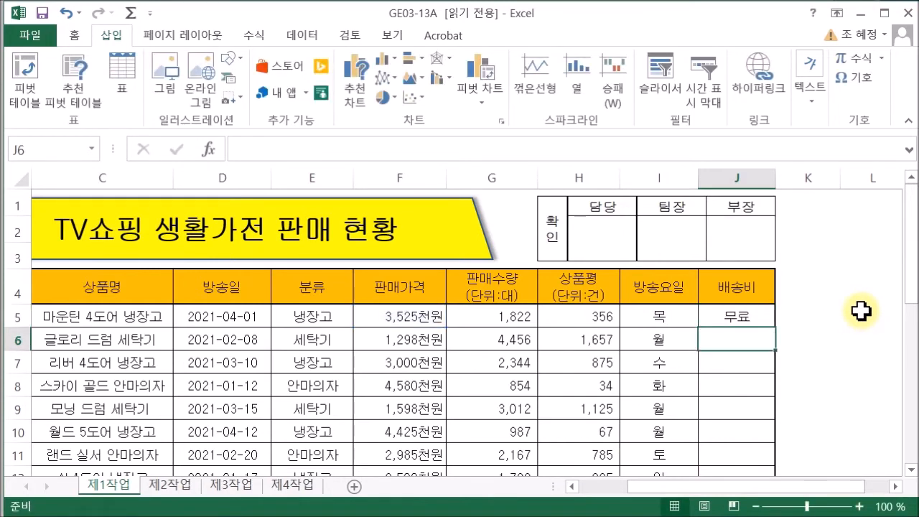
click(734, 316)
drag(779, 331, 770, 412)
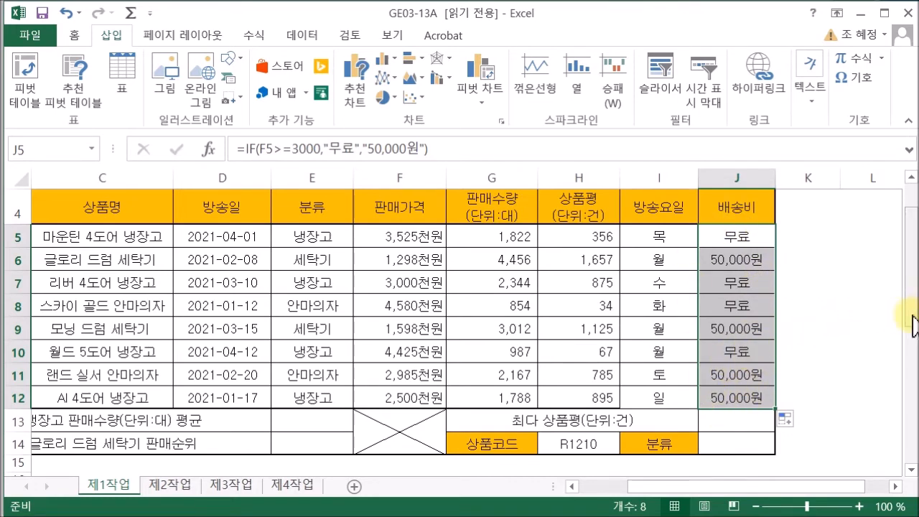
- Start a RANK.EQ formula in E14, the 글로리 드럼 세탁기 판매순위 cell, with G6 as the number argument
drag(912, 324, 911, 391)
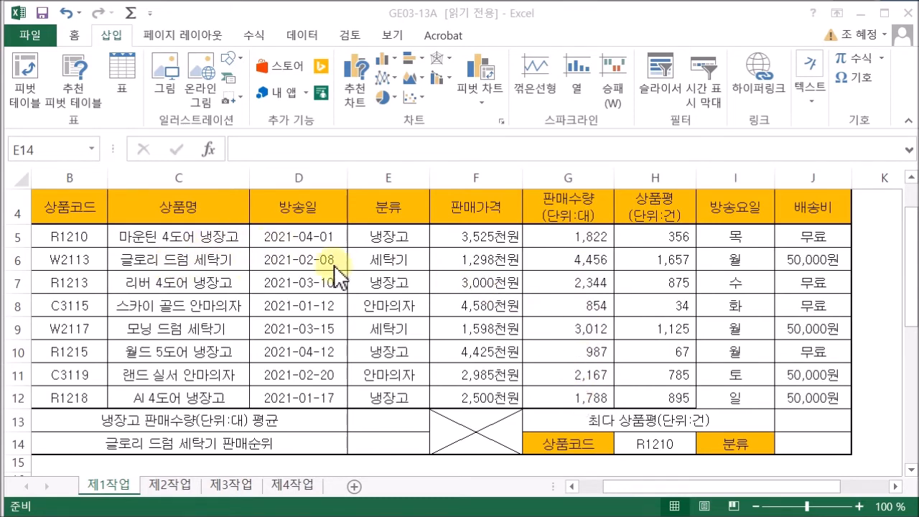
click(576, 259)
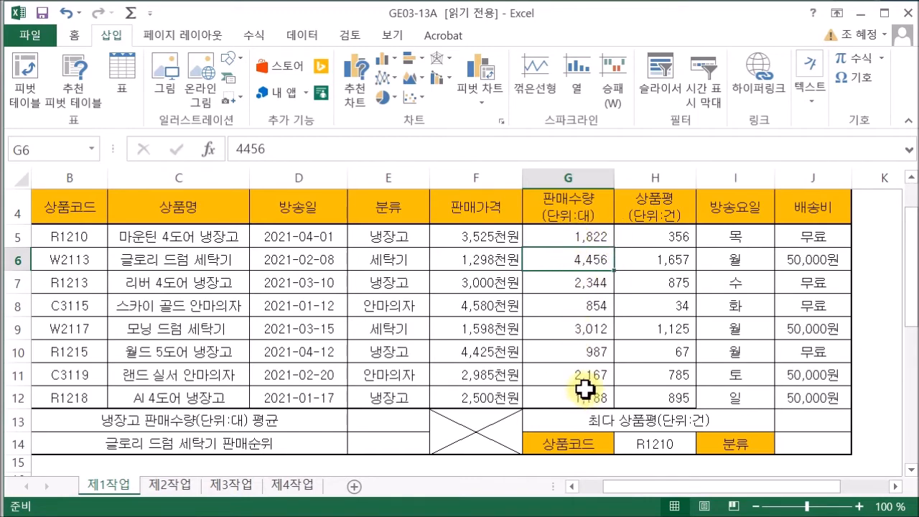
click(375, 451)
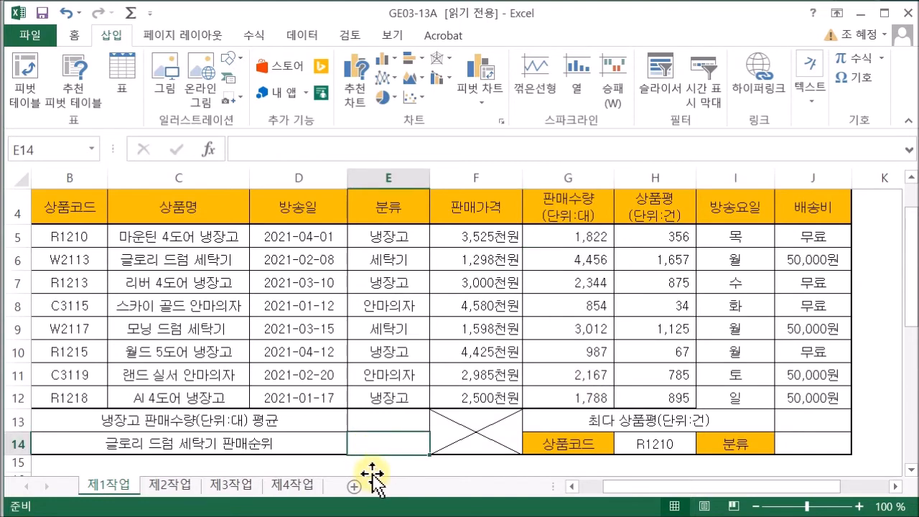
text(=R)
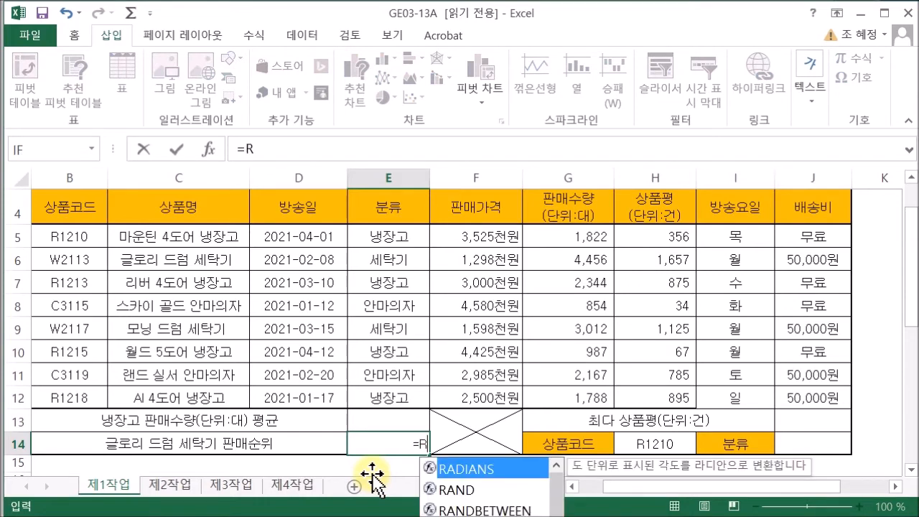
text(AN)
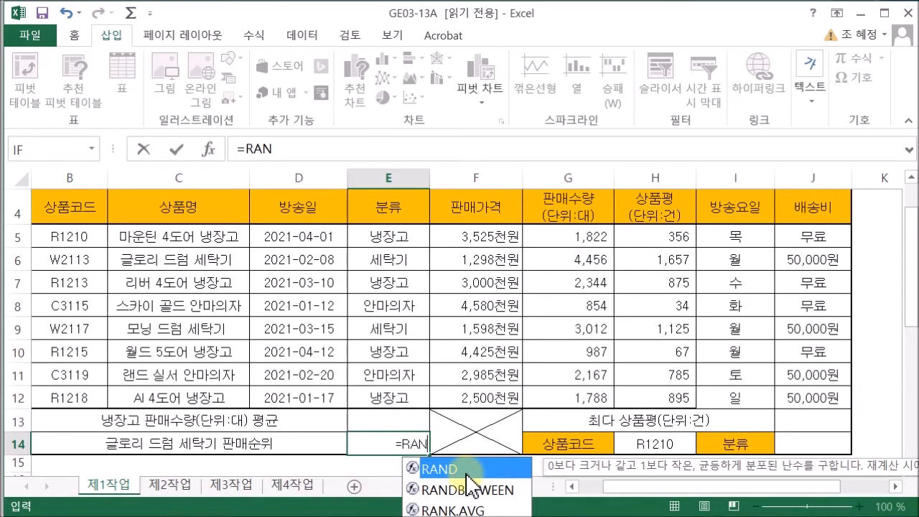
text(K)
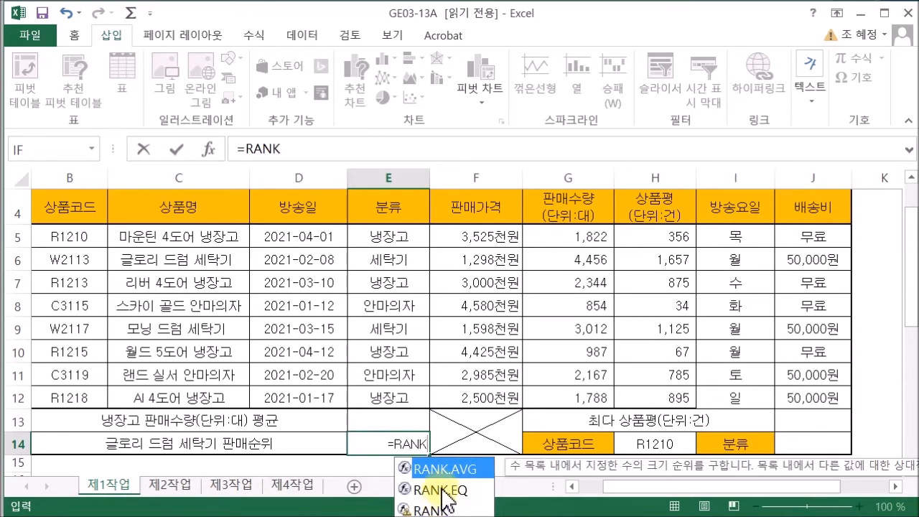
double_click(442, 491)
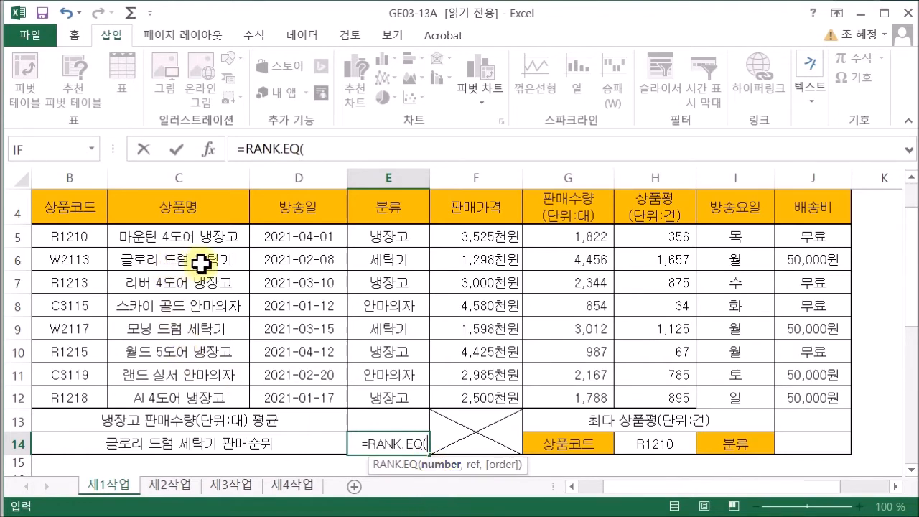
click(555, 262)
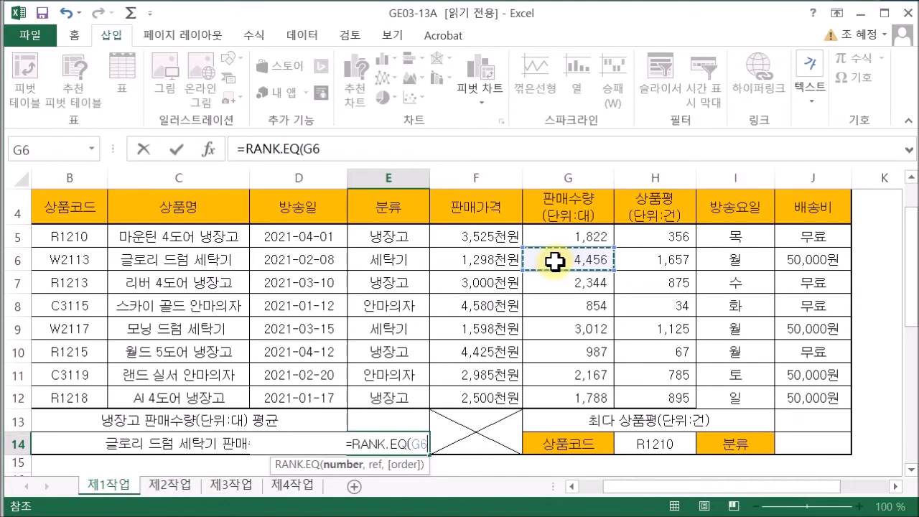
text(,)
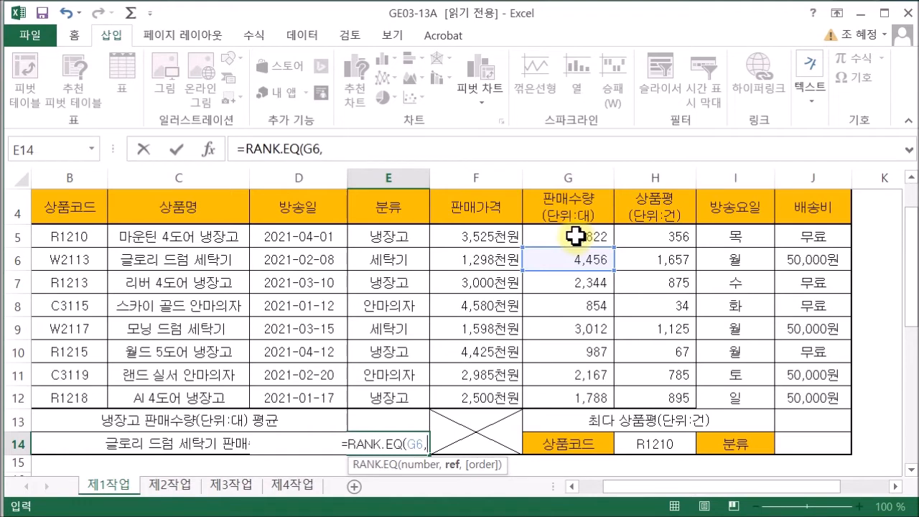
- Complete E14's RANK.EQ formula with the absolute range $G$5:$G$12 as the reference and 0 (내림차순) as the order
drag(576, 236, 567, 398)
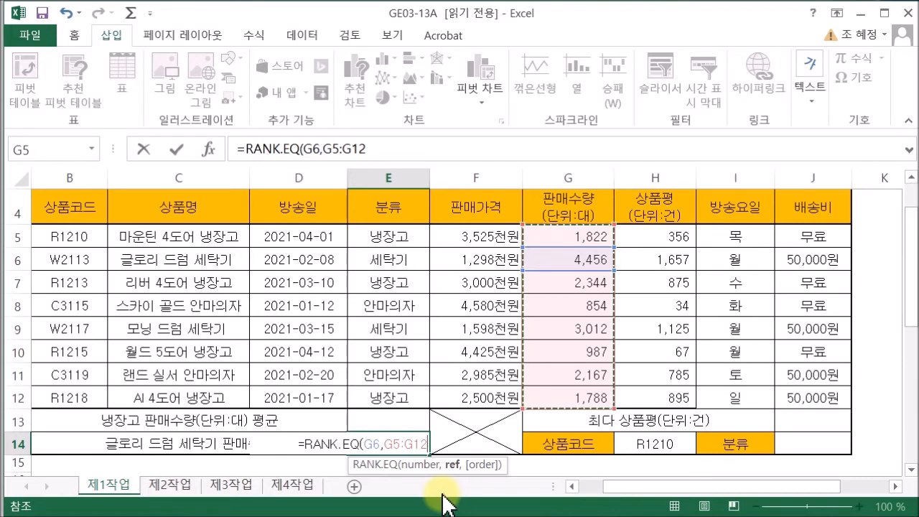
key(F4)
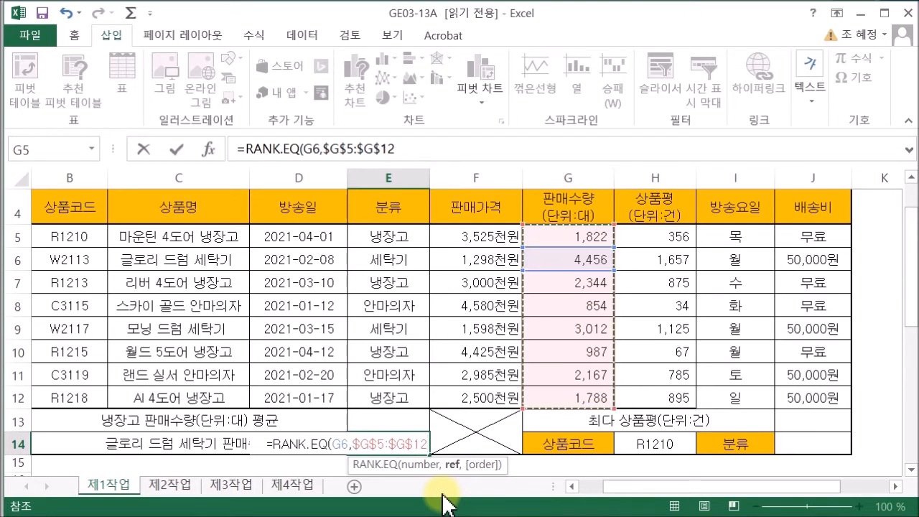
text(,)
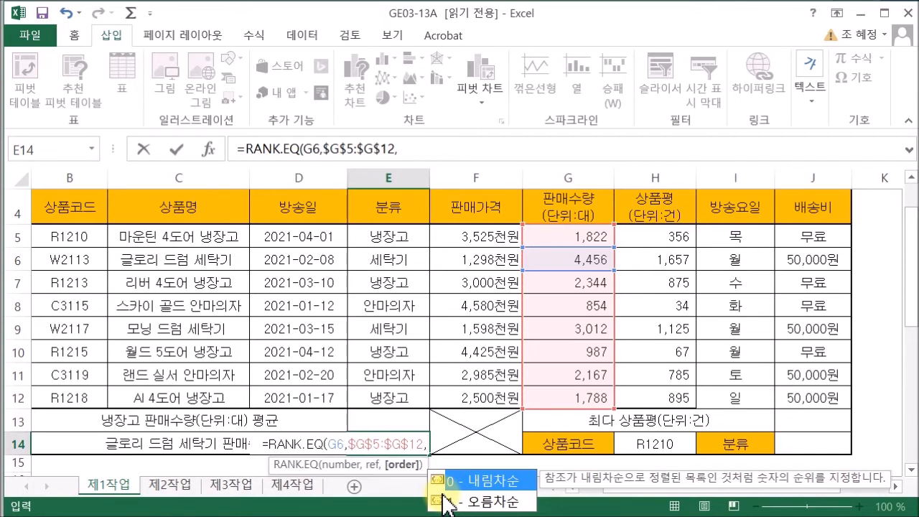
click(478, 481)
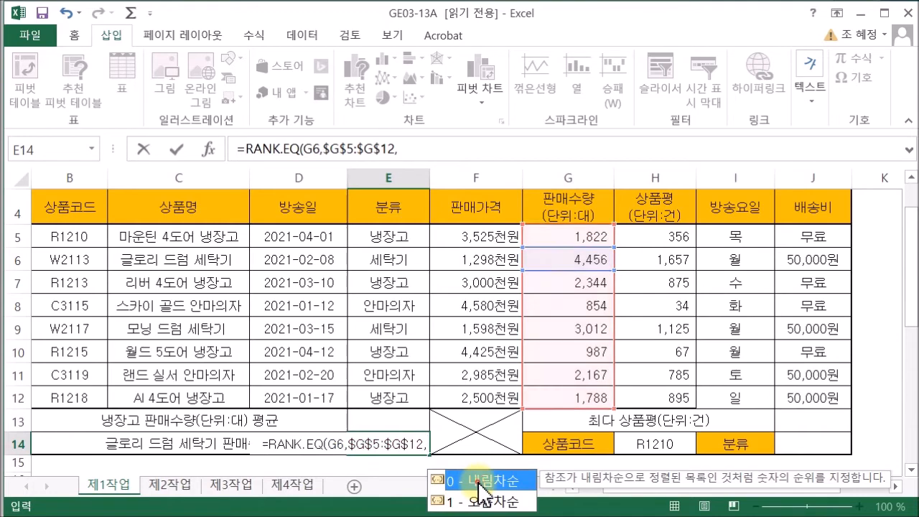
double_click(477, 481)
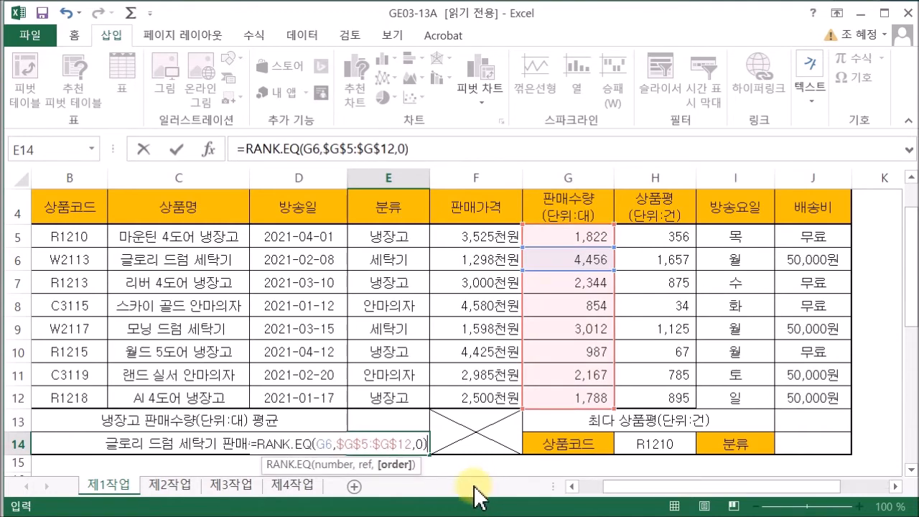
text())
key(Return)
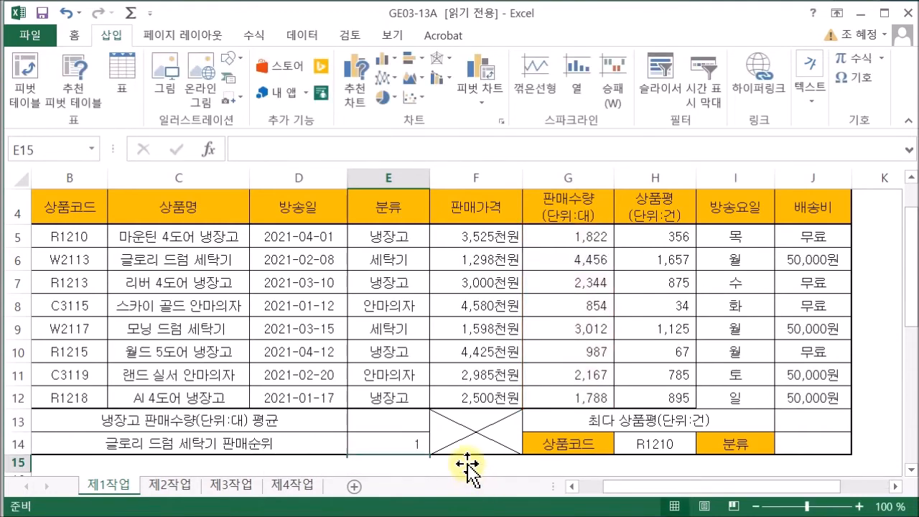
- Append &"위" to the RANK.EQ formula in E14 so the rank carries the suffix 위
click(399, 446)
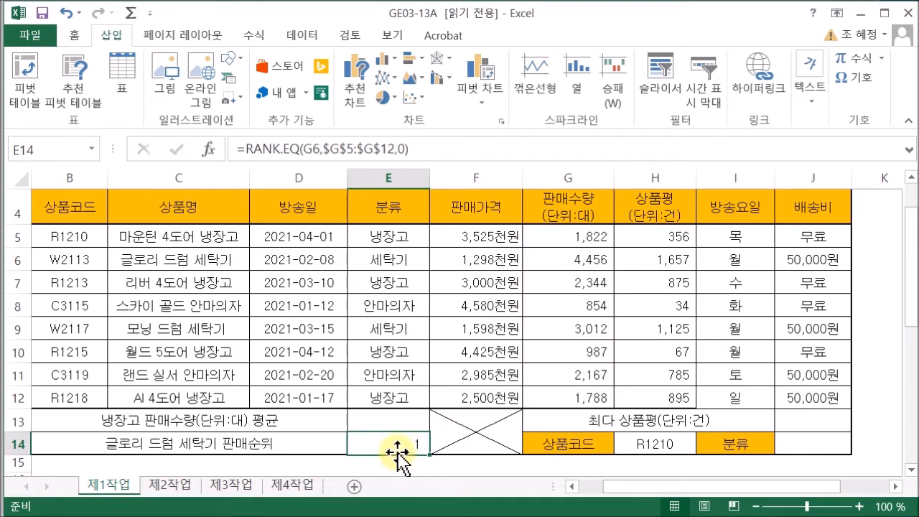
click(435, 145)
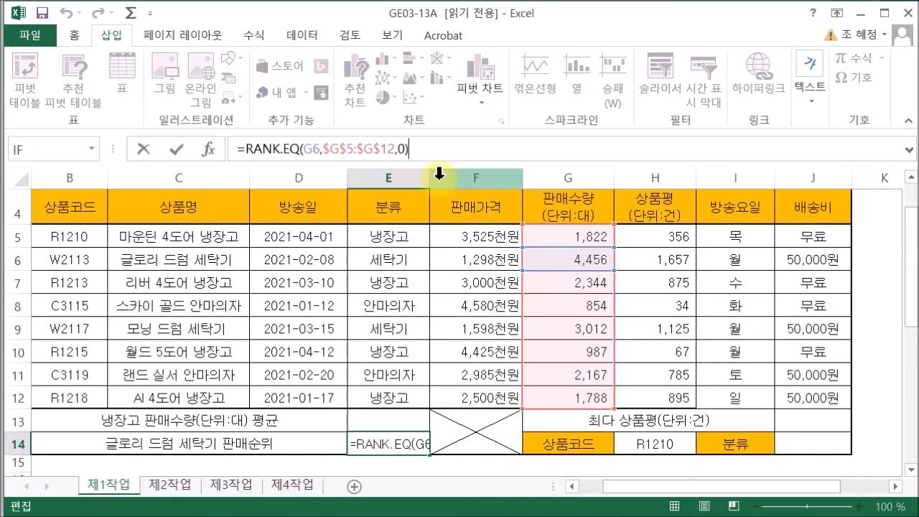
text(&")
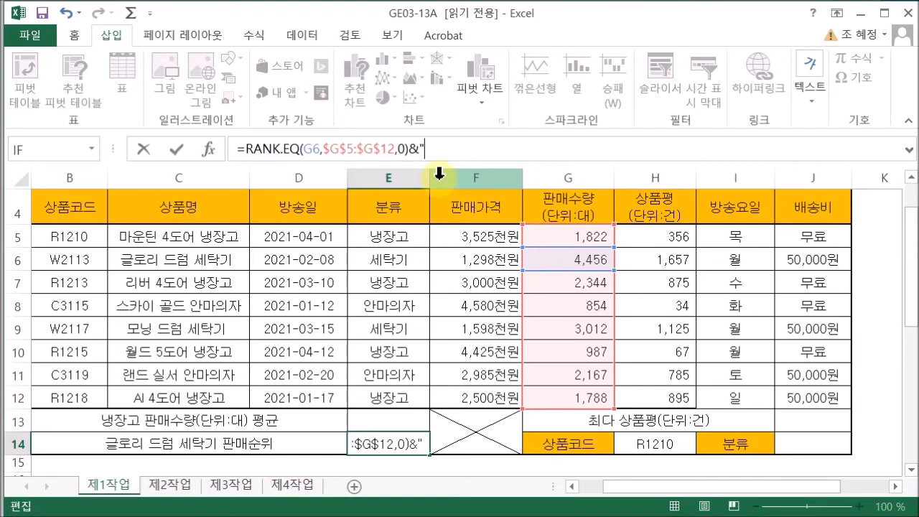
text(위)
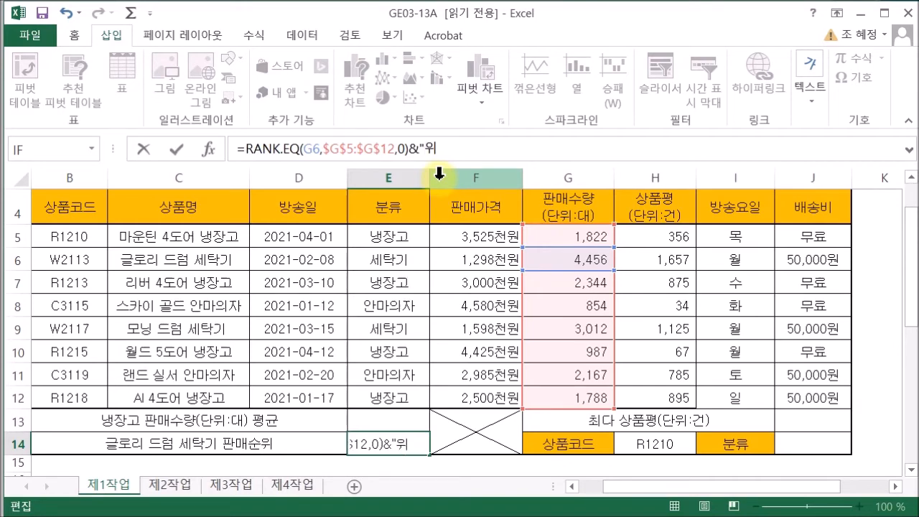
key(Return)
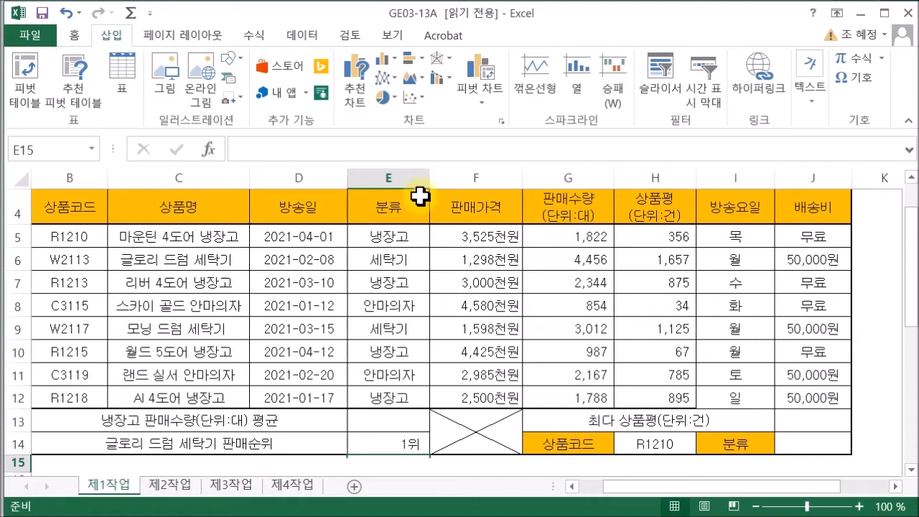
- Enter =LARGE(상품평,1) in J13, the 최다 상품평 cell, using the 상품평 values in H5:H12 as the array
drag(911, 318, 293, 420)
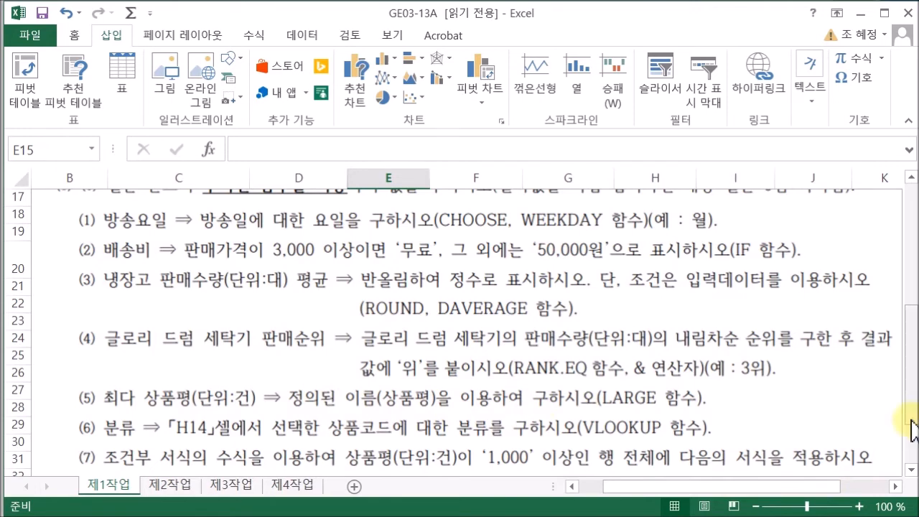
drag(912, 429, 912, 326)
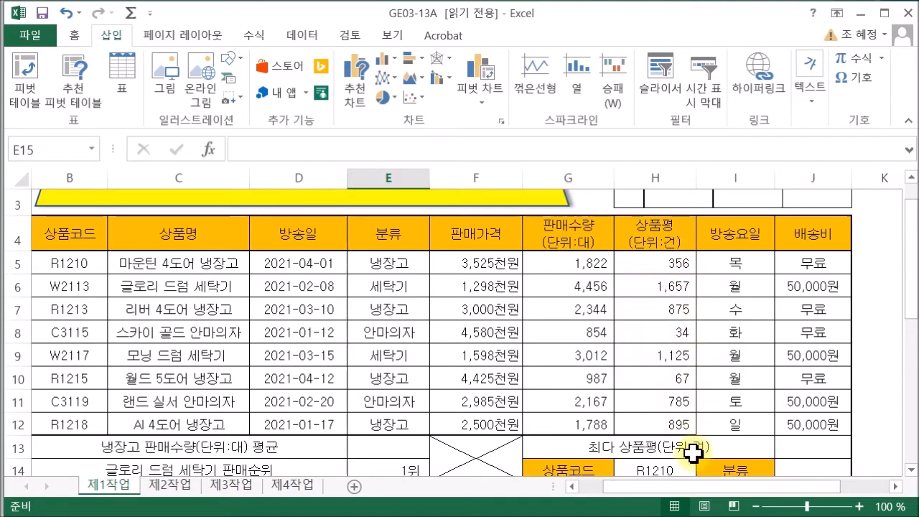
click(833, 446)
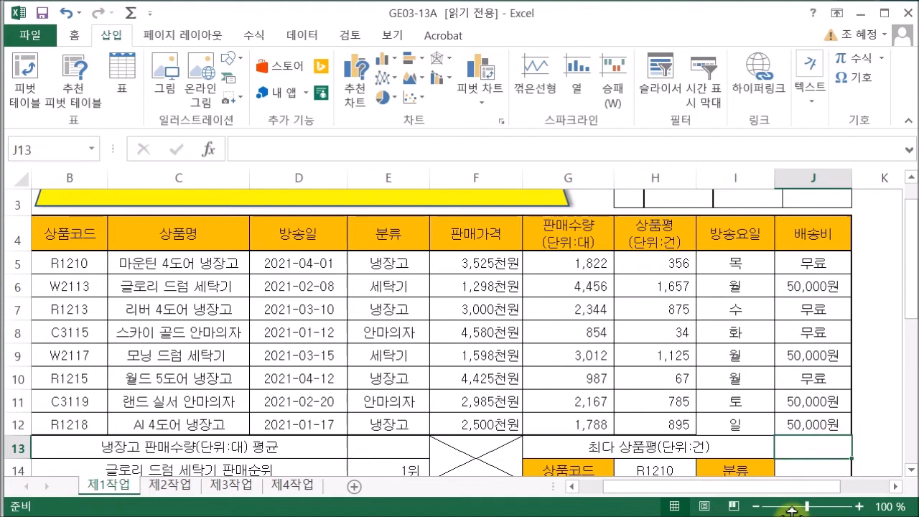
text(=)
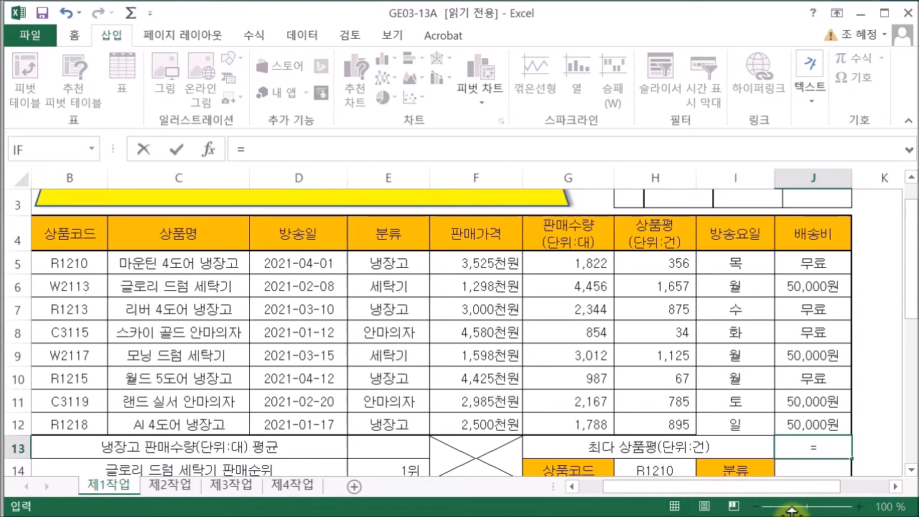
text(LA)
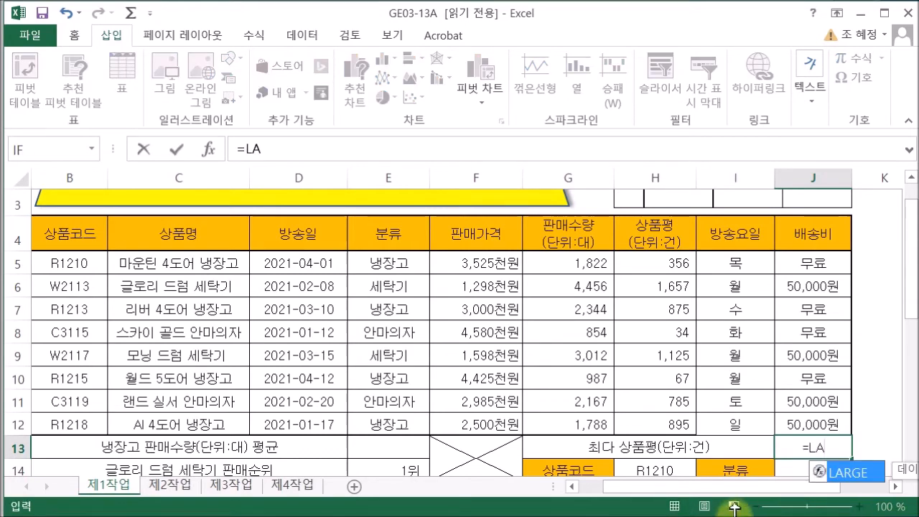
double_click(851, 474)
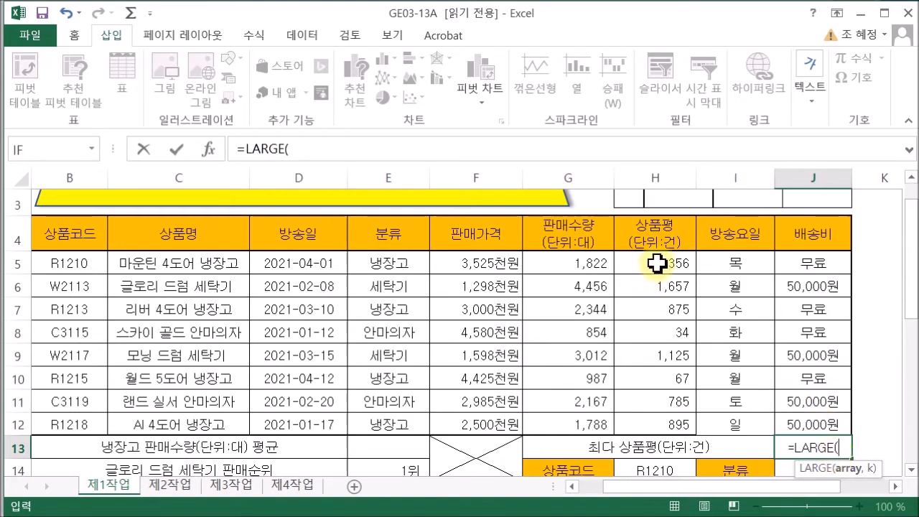
drag(658, 260, 639, 418)
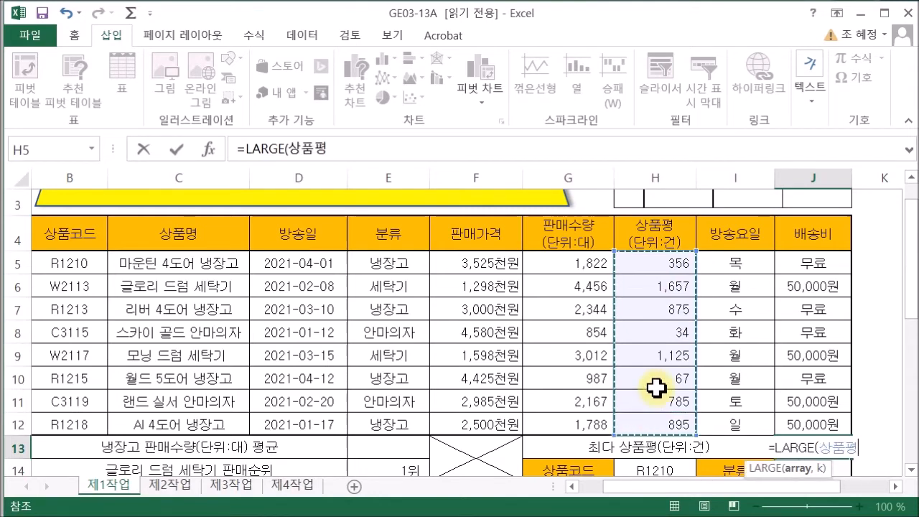
text(,)
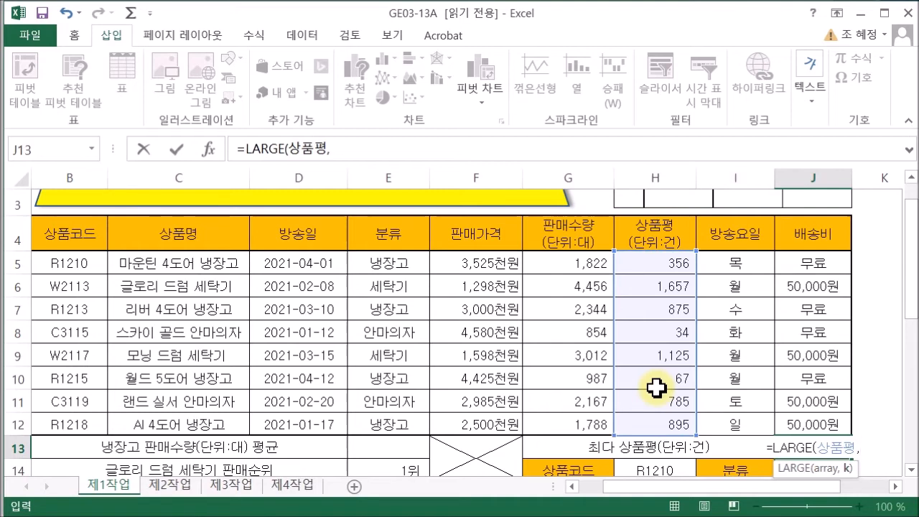
text(1))
key(Return)
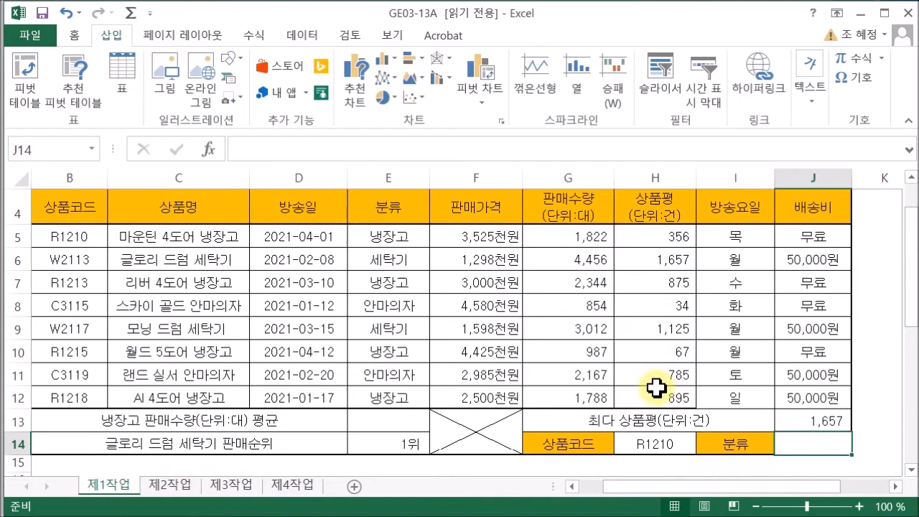
- Examine the arguments of the LARGE formula in J13 without changing them
click(806, 421)
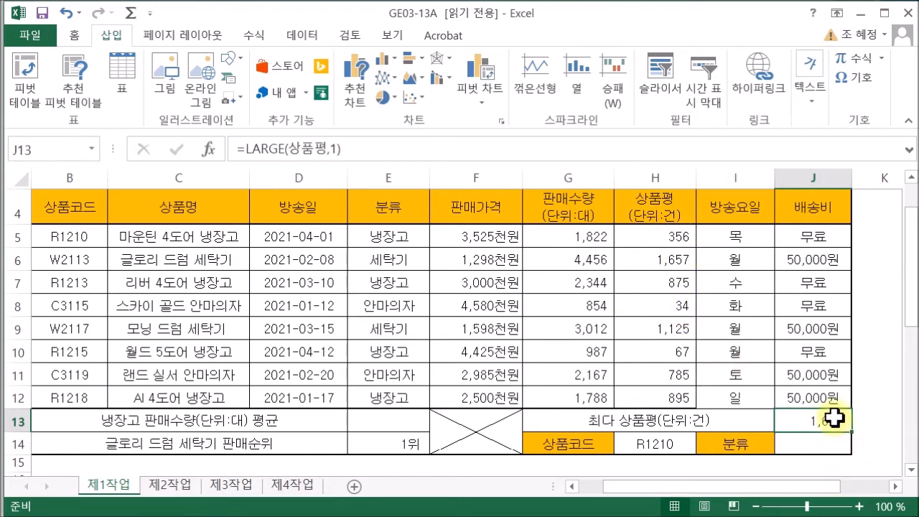
double_click(833, 418)
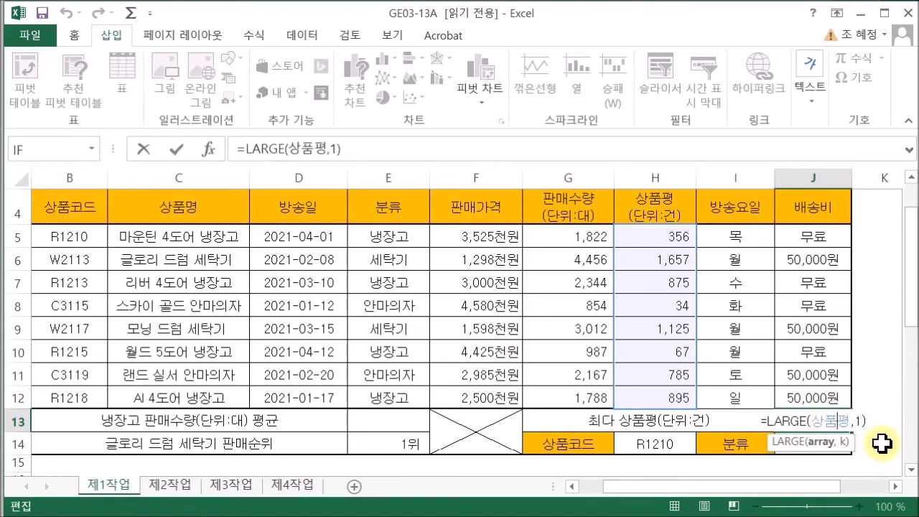
key(Return)
- Check the 분류 task instruction and start a VLOOKUP formula in J14 with H14 as the lookup value
drag(913, 326, 882, 435)
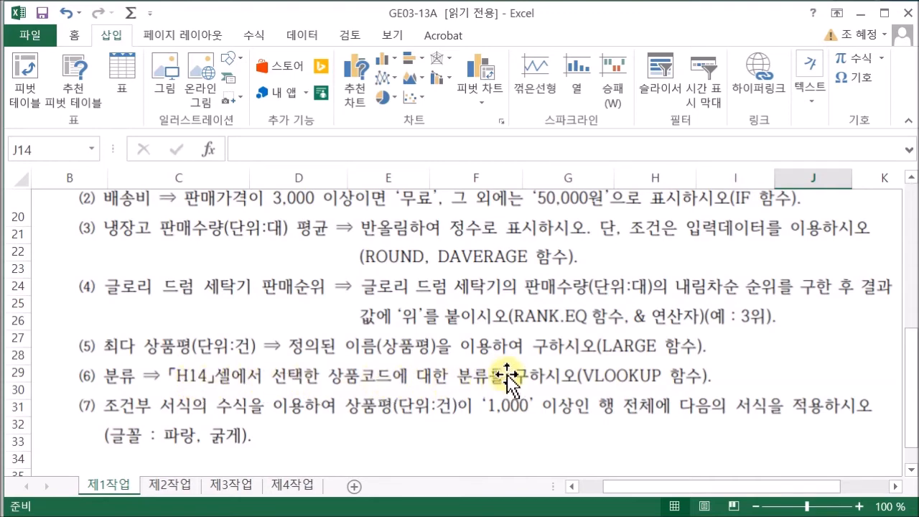
drag(910, 421, 912, 281)
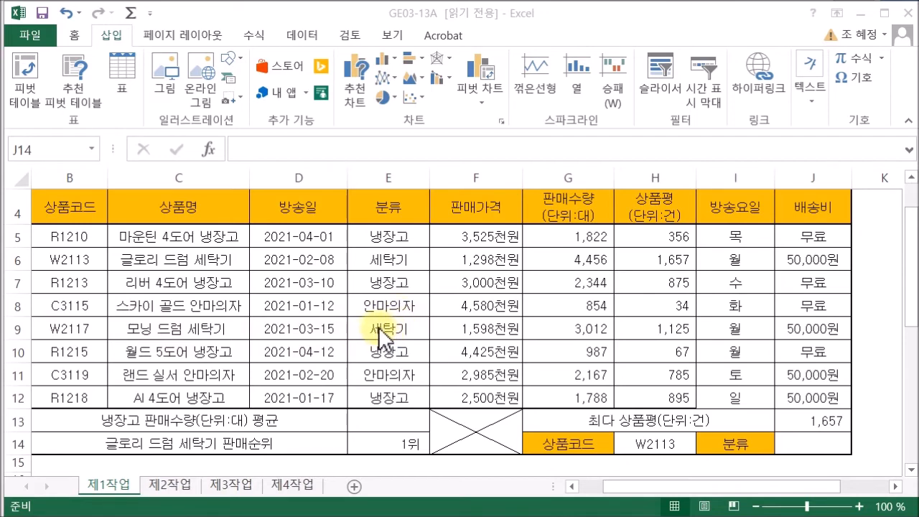
click(831, 443)
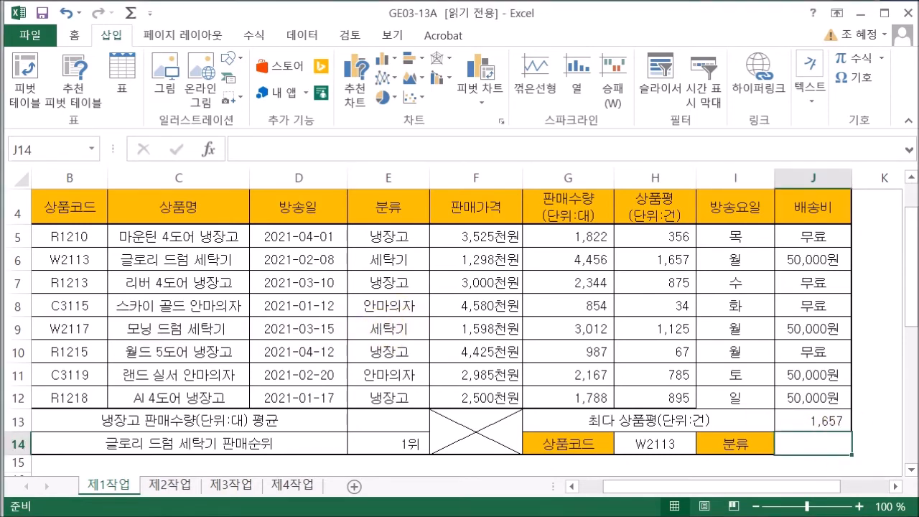
text(=)
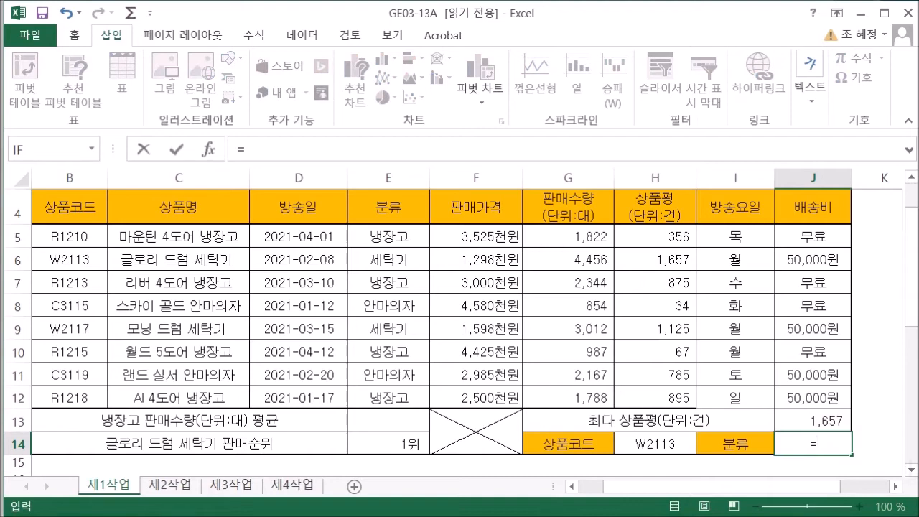
text(VL)
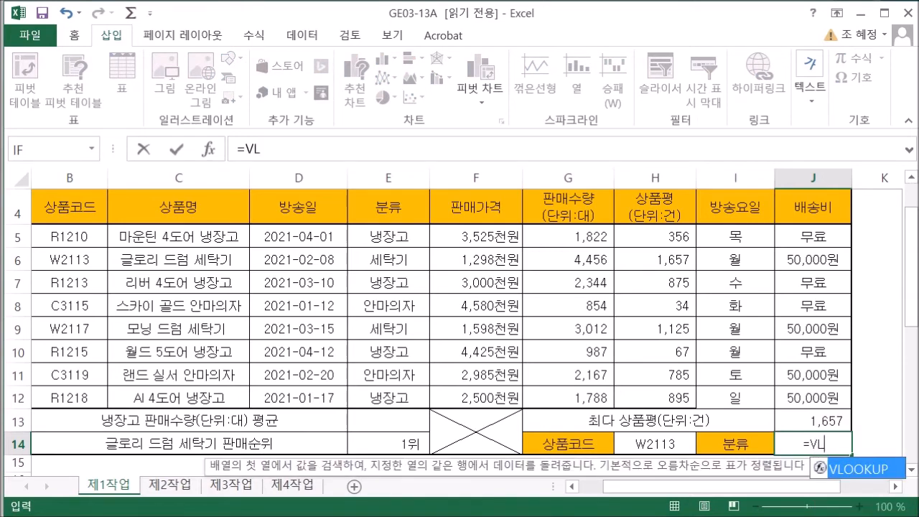
double_click(844, 469)
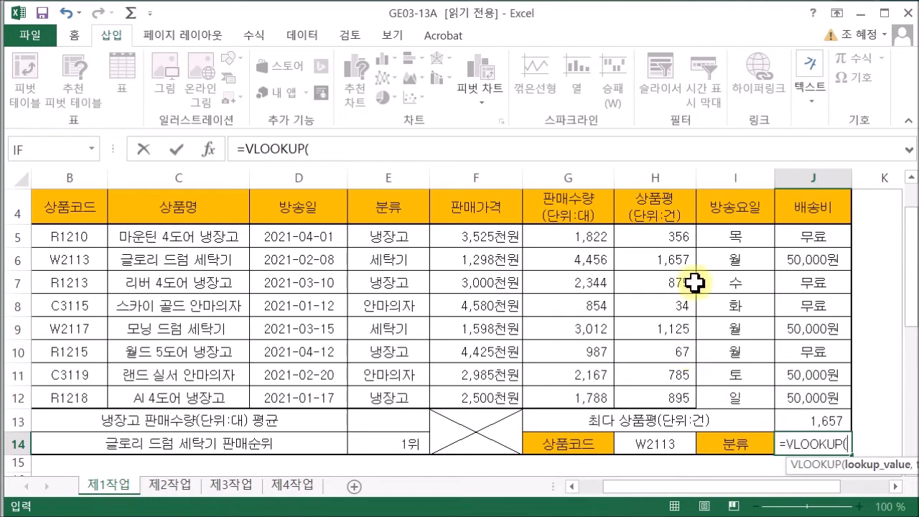
click(642, 445)
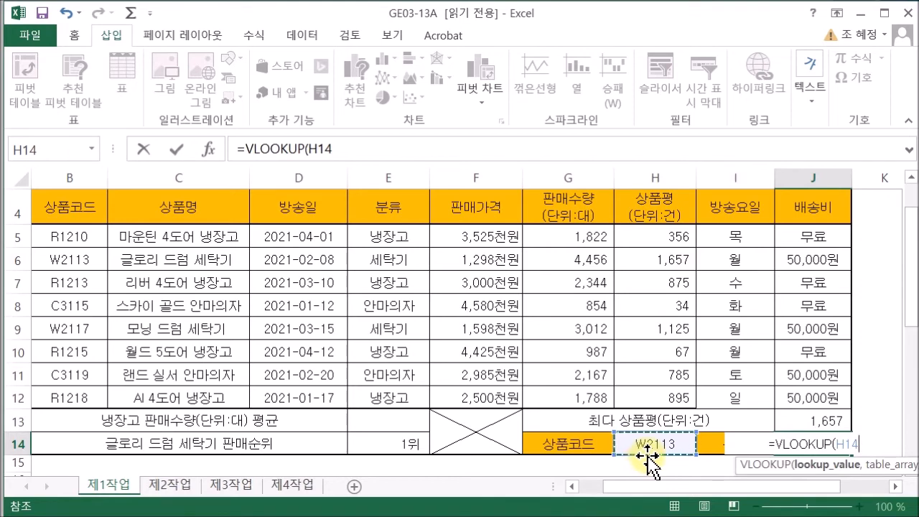
text(,)
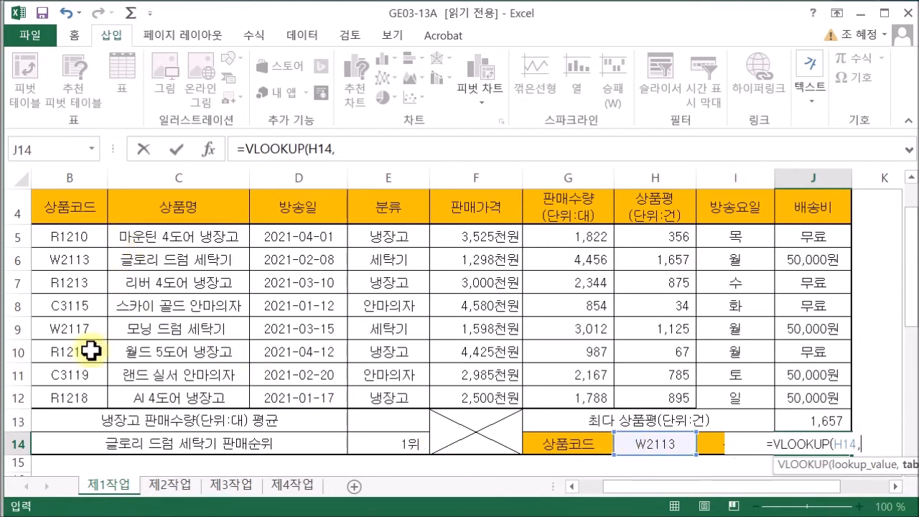
- Set B5:E12 as the table array and 4 as the column index in J14's VLOOKUP formula
click(86, 237)
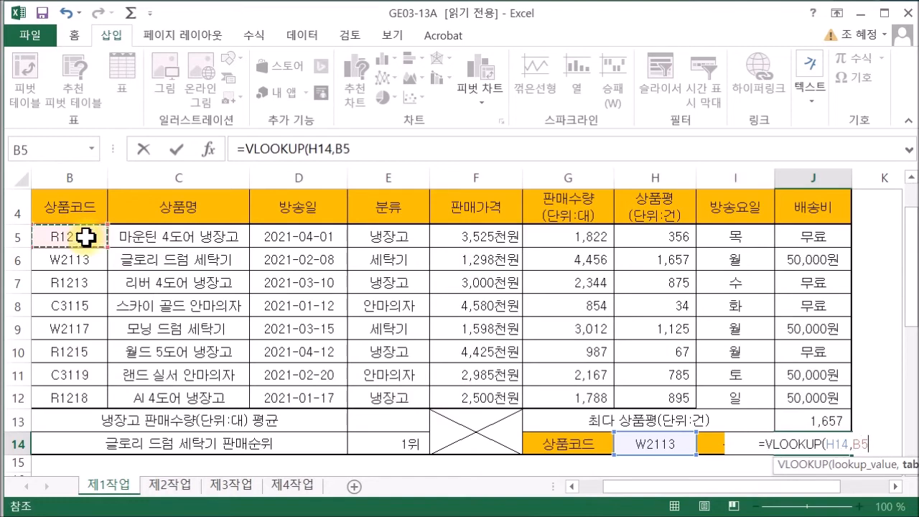
drag(86, 237, 369, 393)
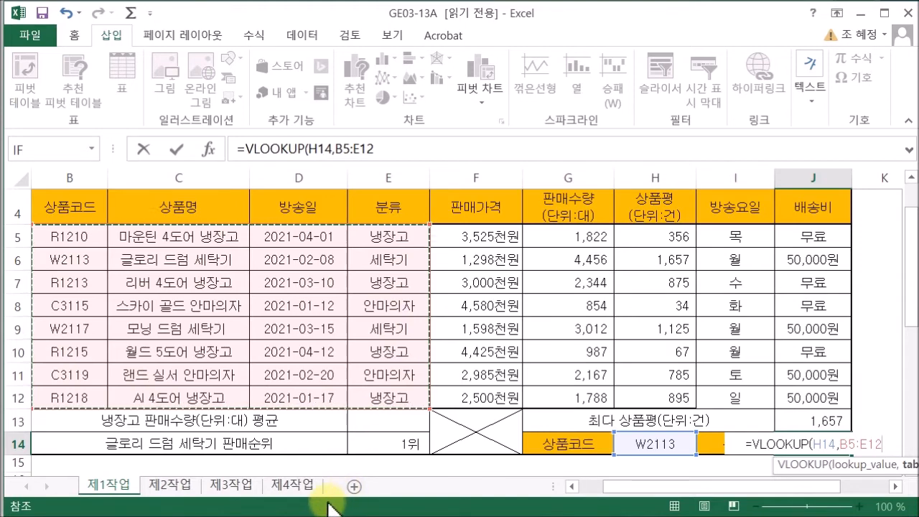
text(,)
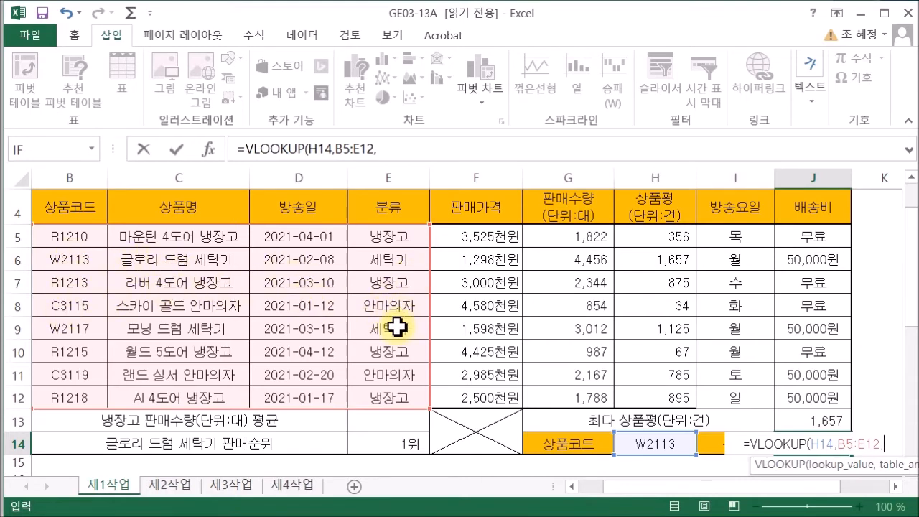
text(4)
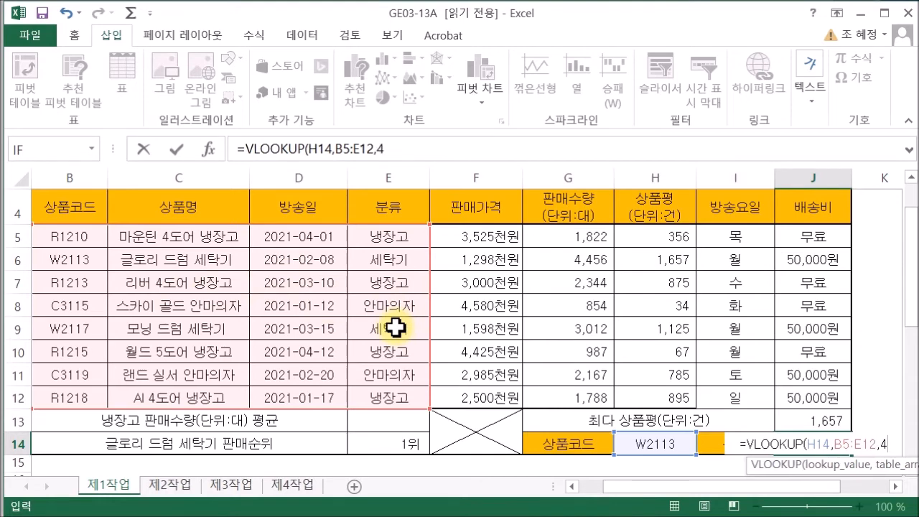
text(,)
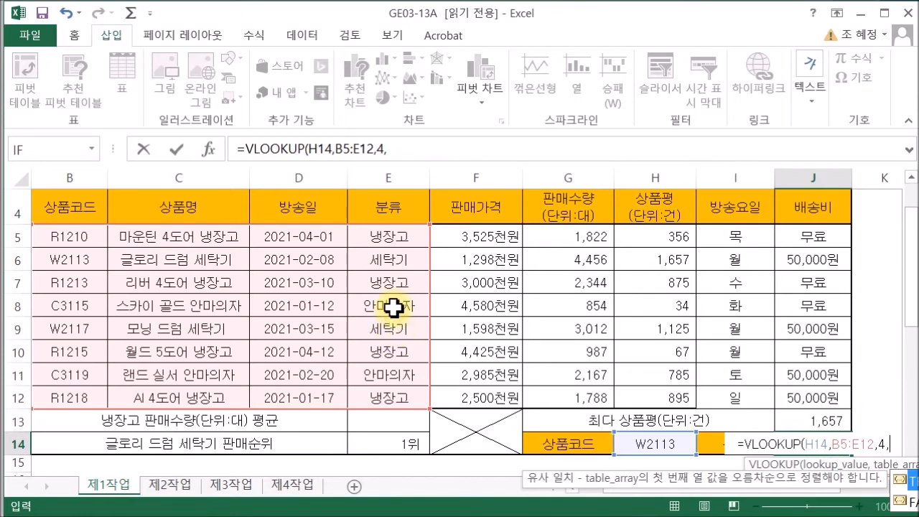
- Complete J14's VLOOKUP formula with 0 as the range lookup argument for an exact match
text(0)
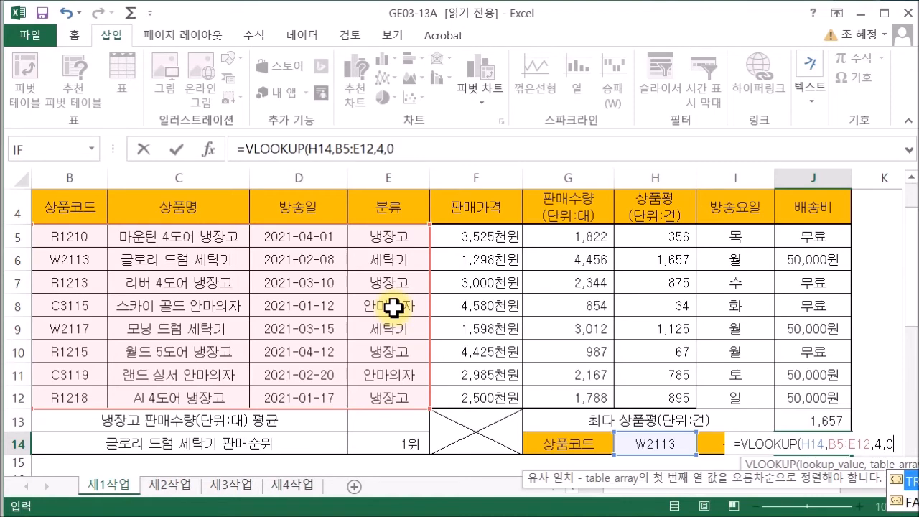
text())
key(Return)
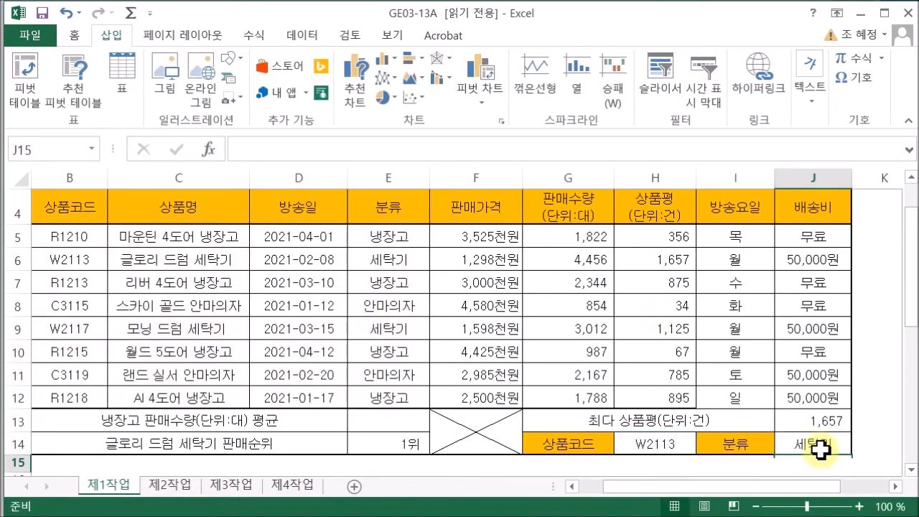
- Test the 분류 lookup by choosing R1210 and then C3115 as the 상품코드 in H14
click(679, 445)
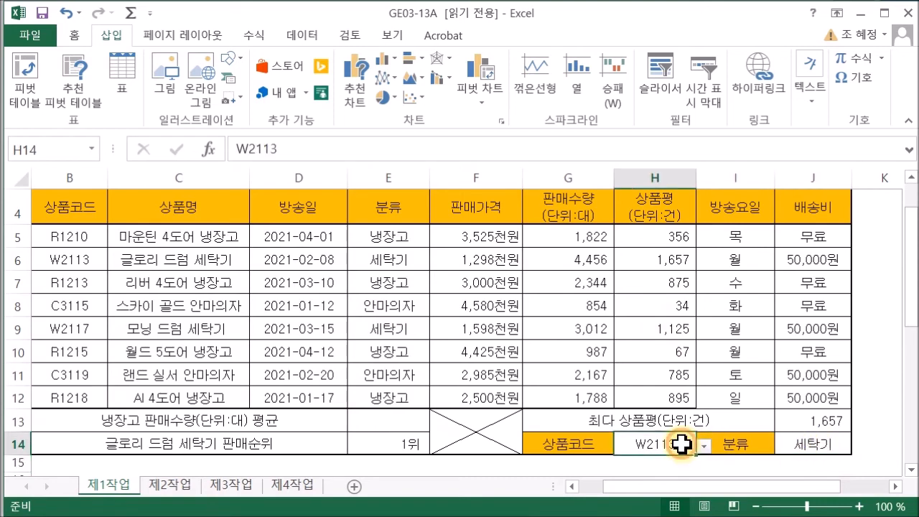
click(704, 446)
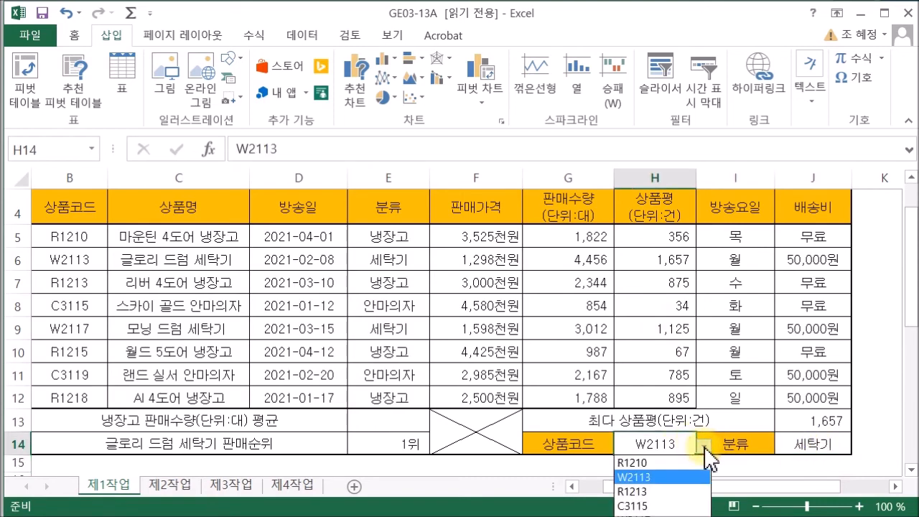
click(697, 463)
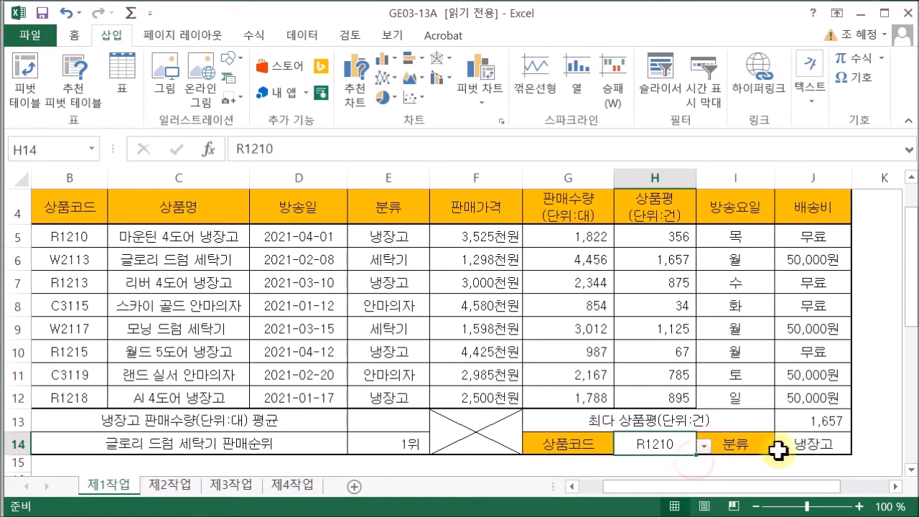
click(704, 446)
click(675, 506)
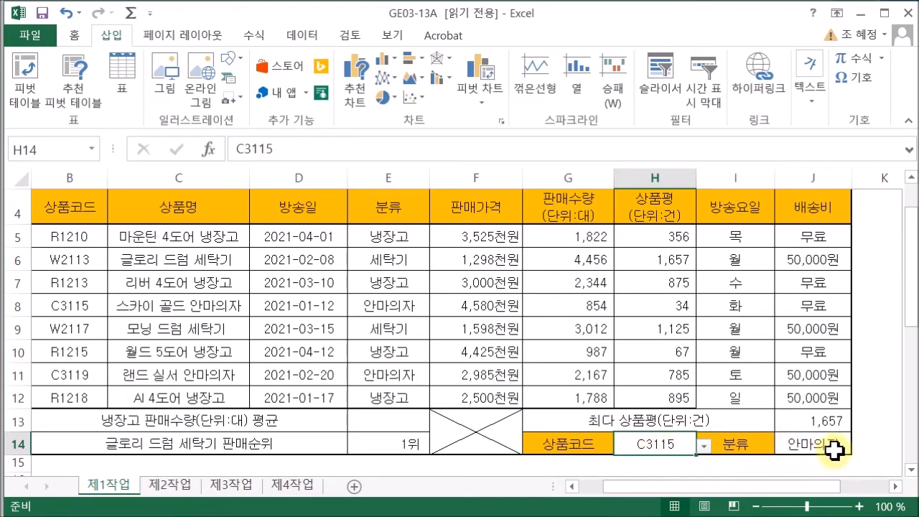
- Check the 냉장고 판매수량 평균 instruction and start a DAVERAGE formula in E13 with B4:J12 as the database
drag(908, 309, 909, 388)
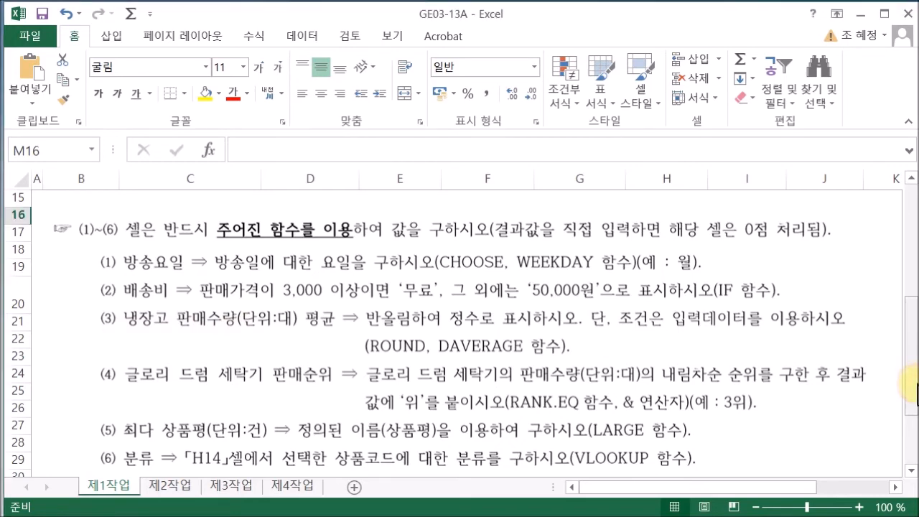
drag(911, 380, 912, 284)
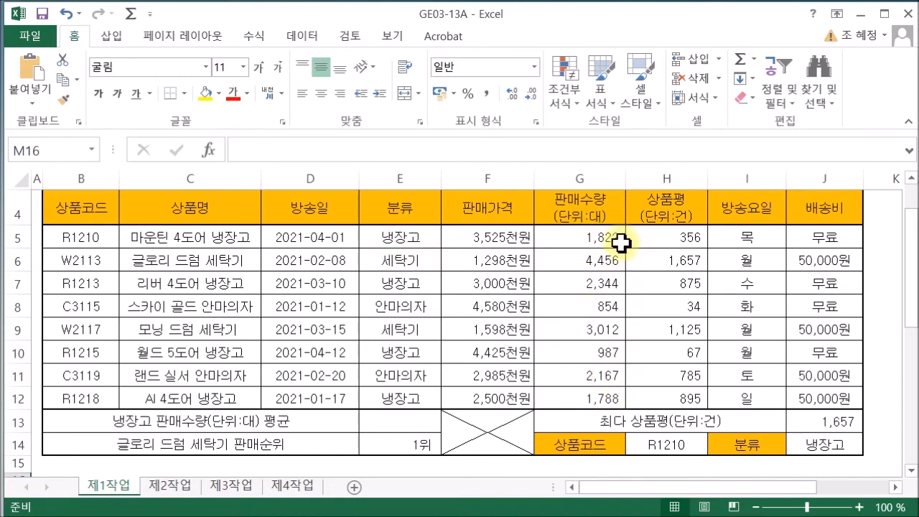
click(402, 426)
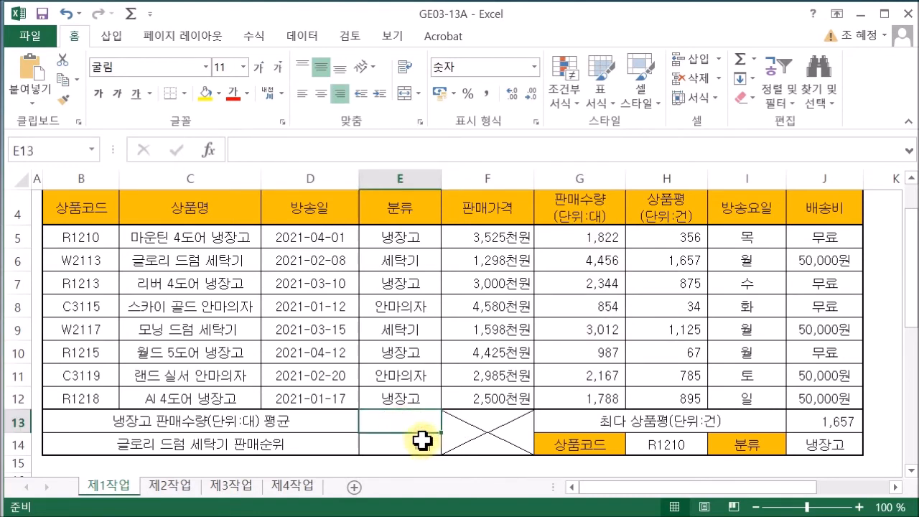
text(=)
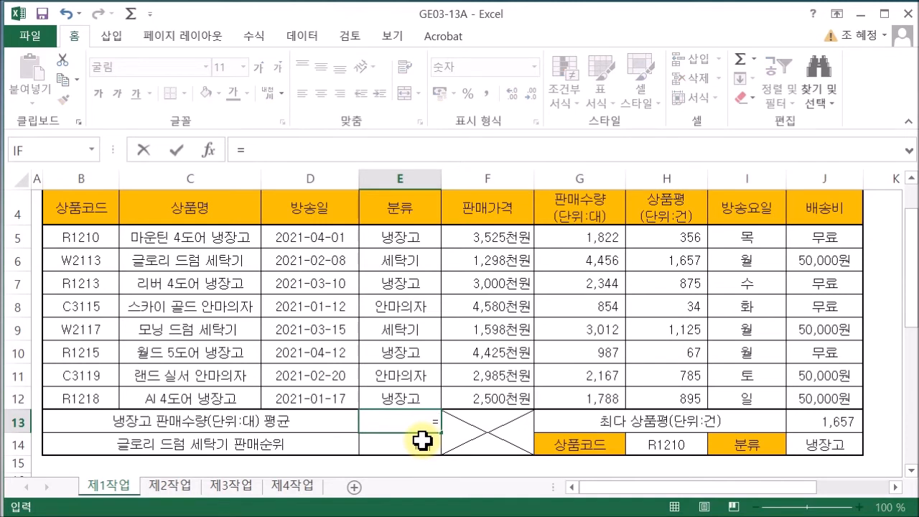
text(dav)
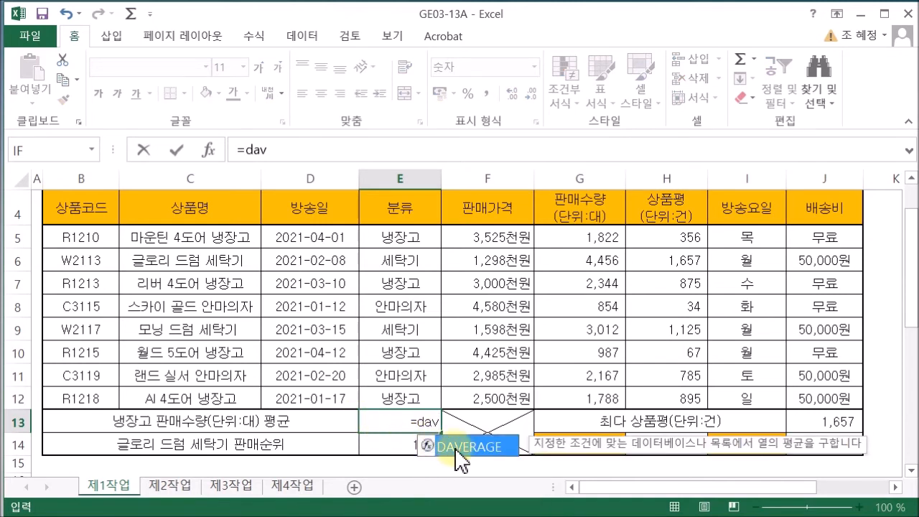
double_click(452, 446)
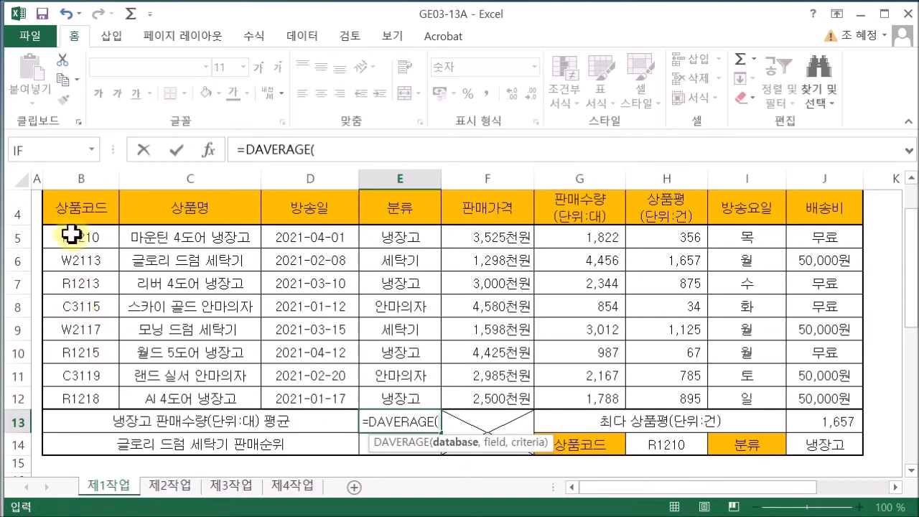
drag(82, 208, 792, 406)
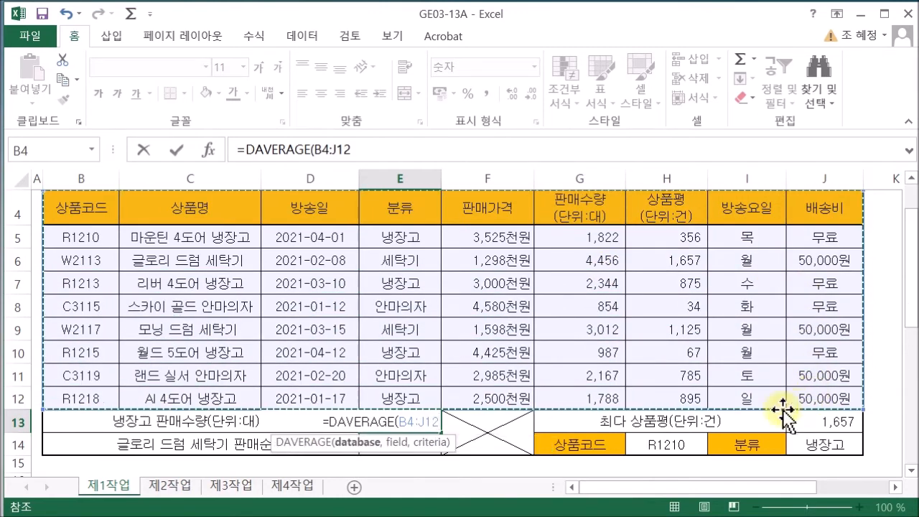
- Complete E13's DAVERAGE formula with 6 as the field and E4:E5 as the criteria
click(396, 152)
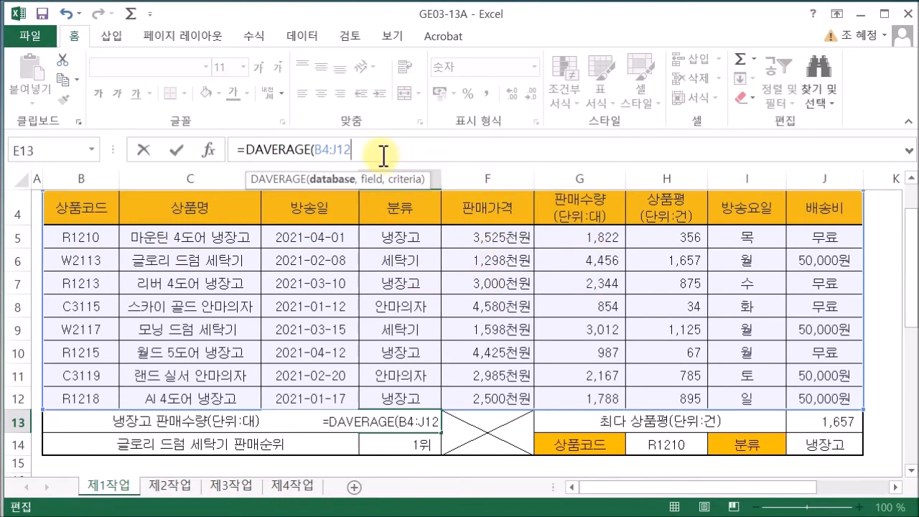
text(,6)
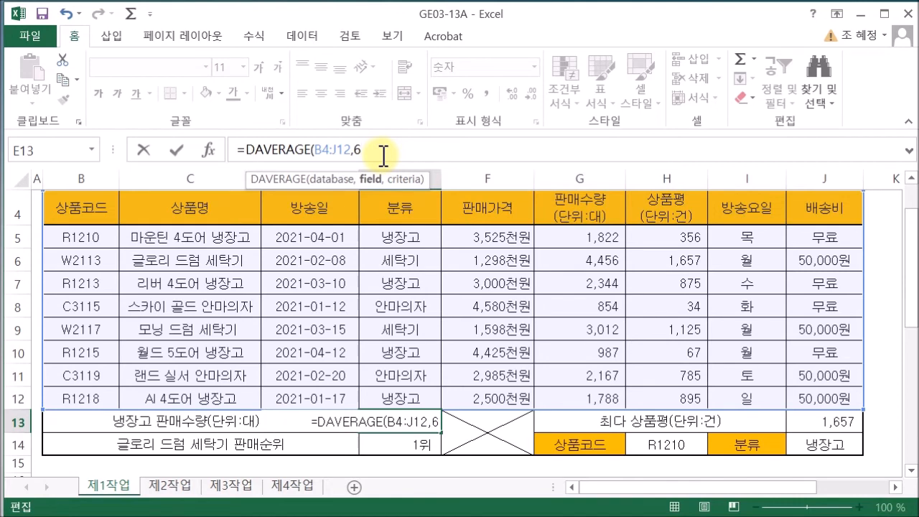
text(,)
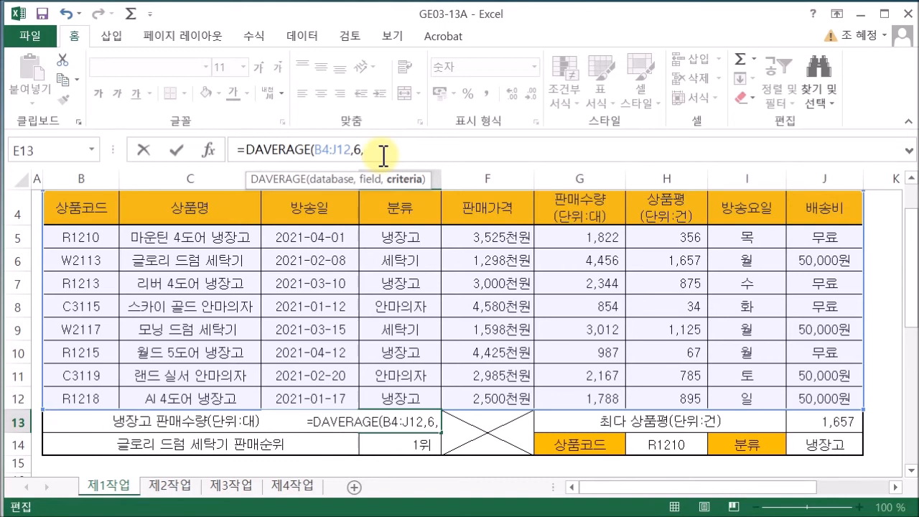
drag(390, 203, 388, 231)
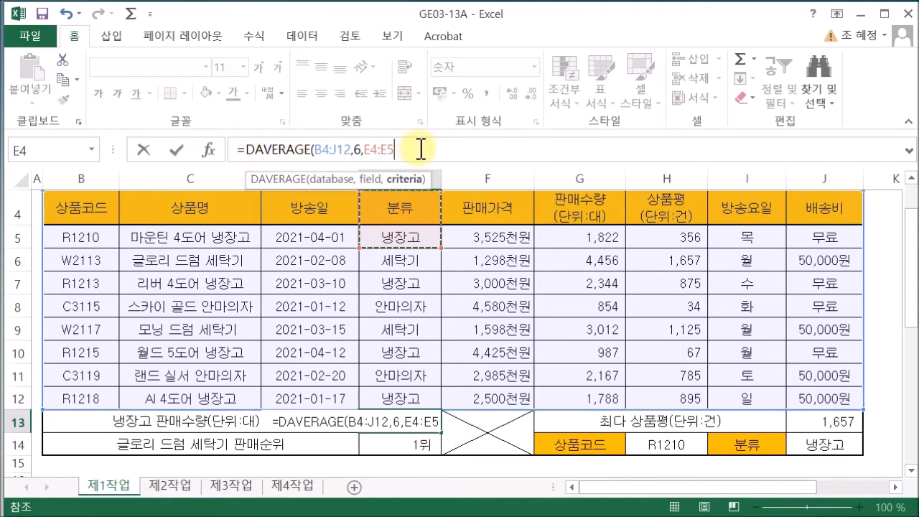
text())
key(ctrl+Return)
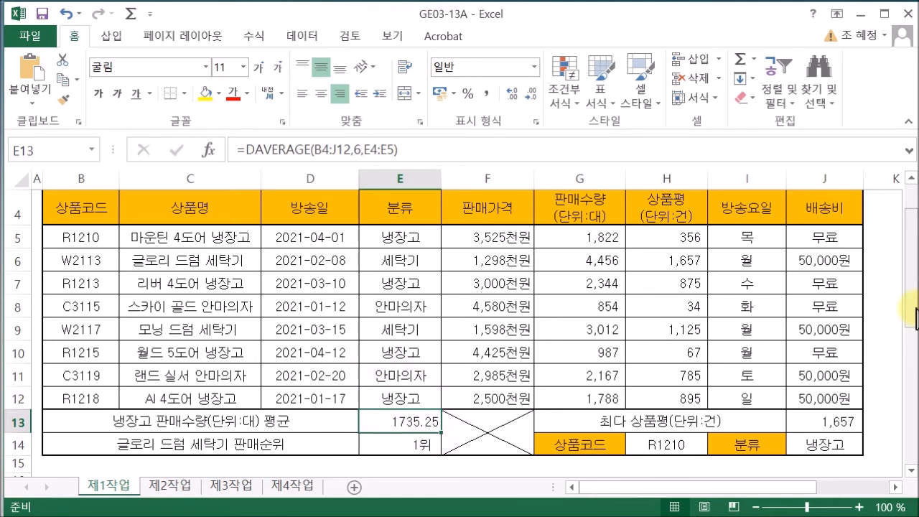
- Check the rounding requirement and wrap E13's DAVERAGE formula in ROUND with 0 digits
drag(915, 314, 887, 426)
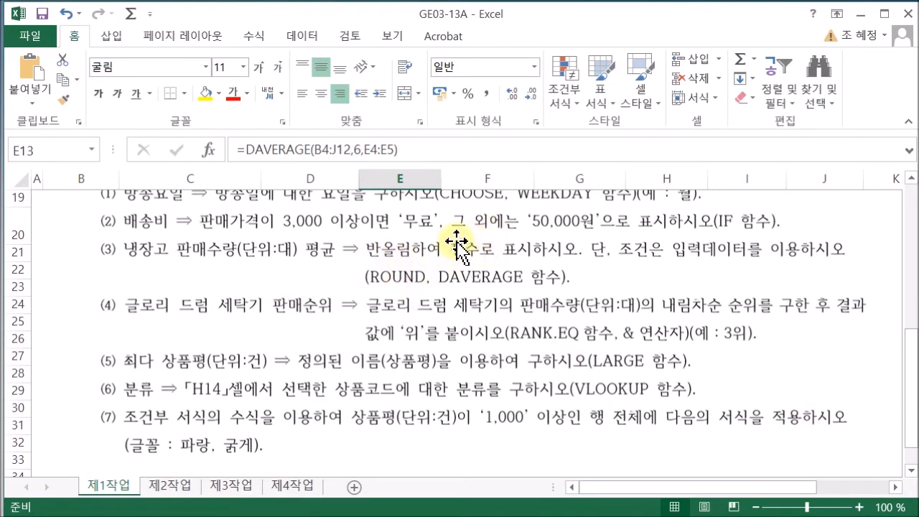
drag(910, 391, 910, 296)
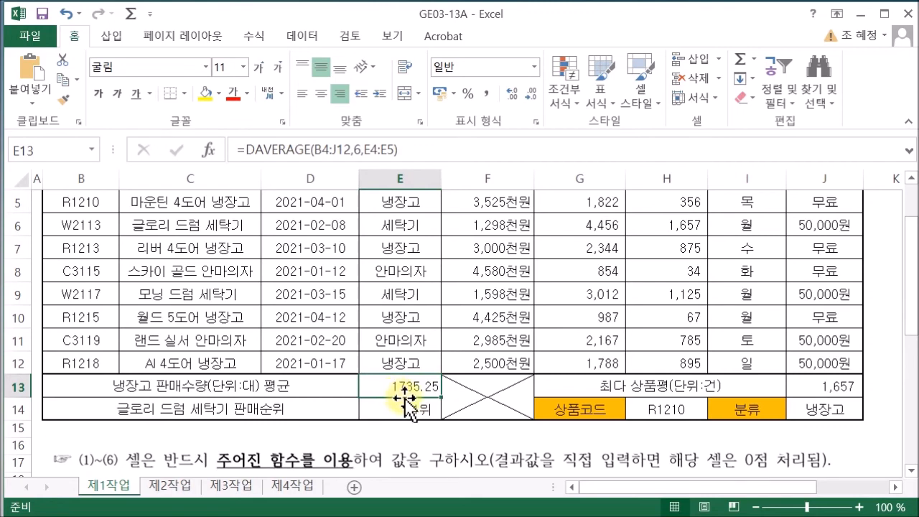
click(242, 148)
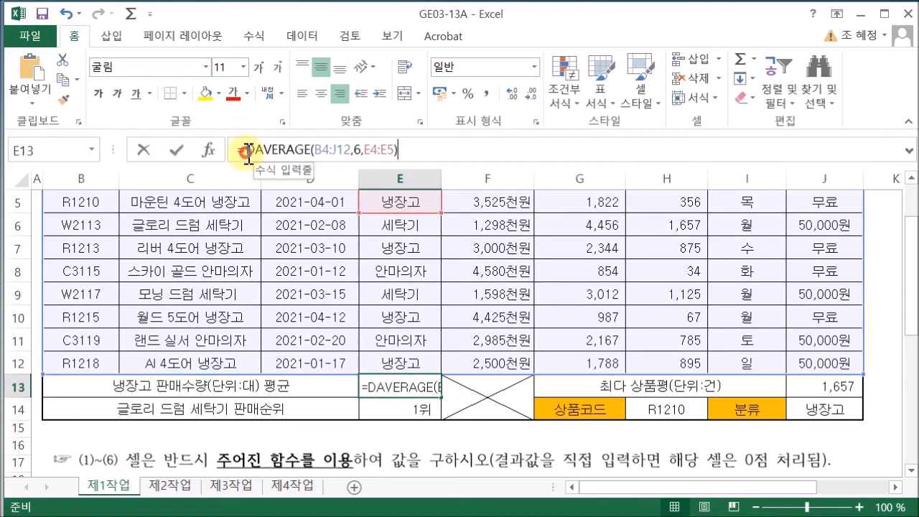
text(roun)
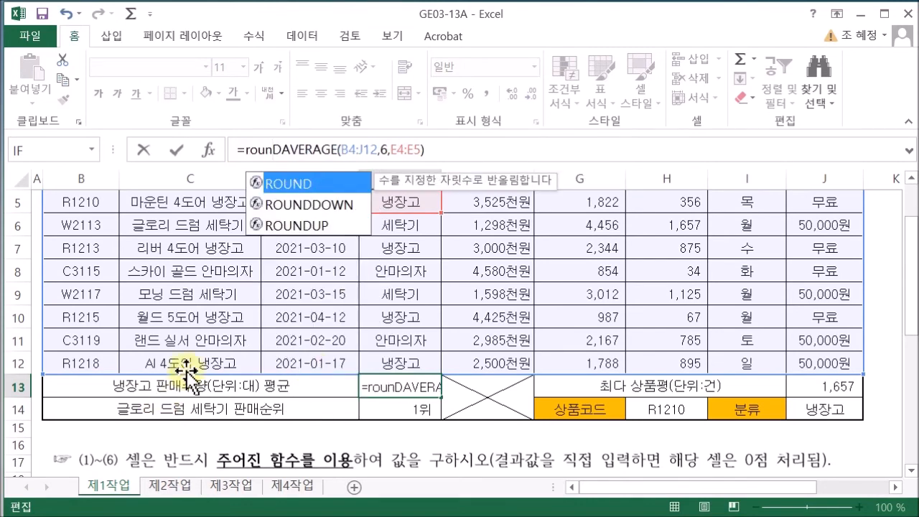
double_click(288, 185)
click(455, 151)
text(,)
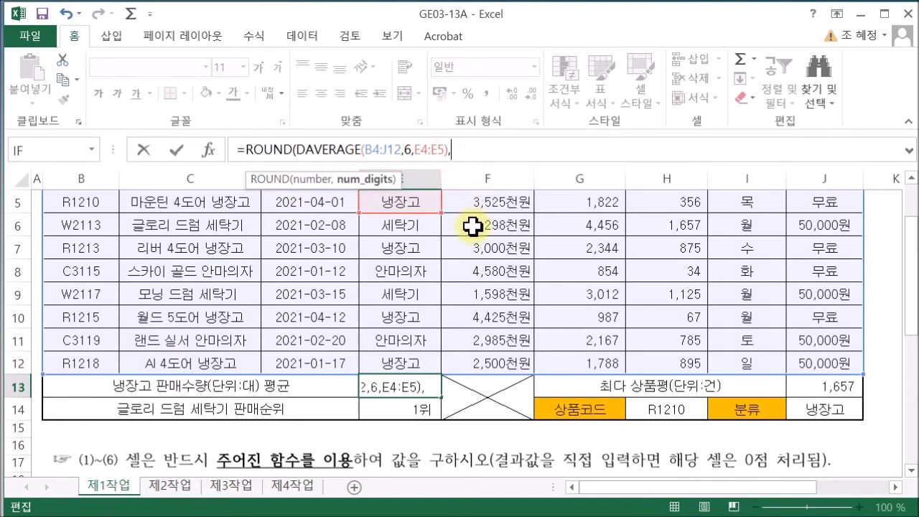
text(0))
key(Return)
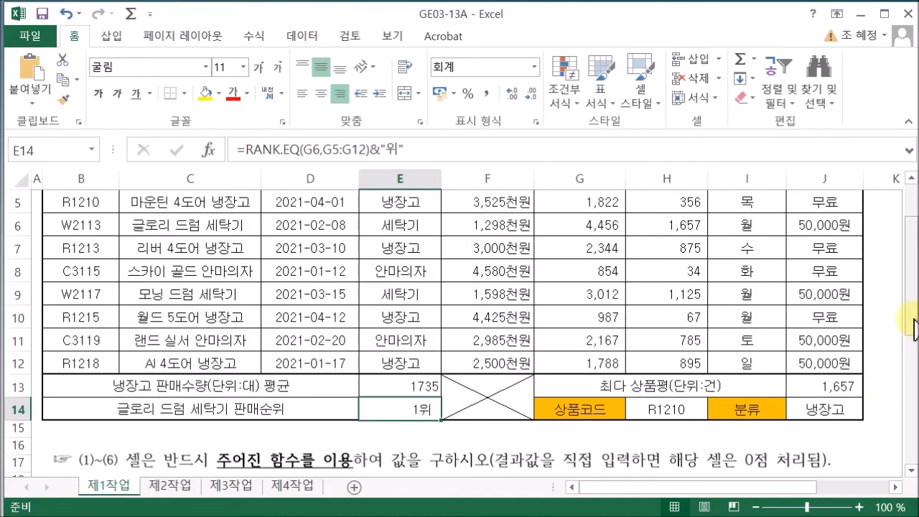
- Check the conditional formatting instruction and start a new formula-based formatting rule for B5:J12
drag(915, 326, 903, 443)
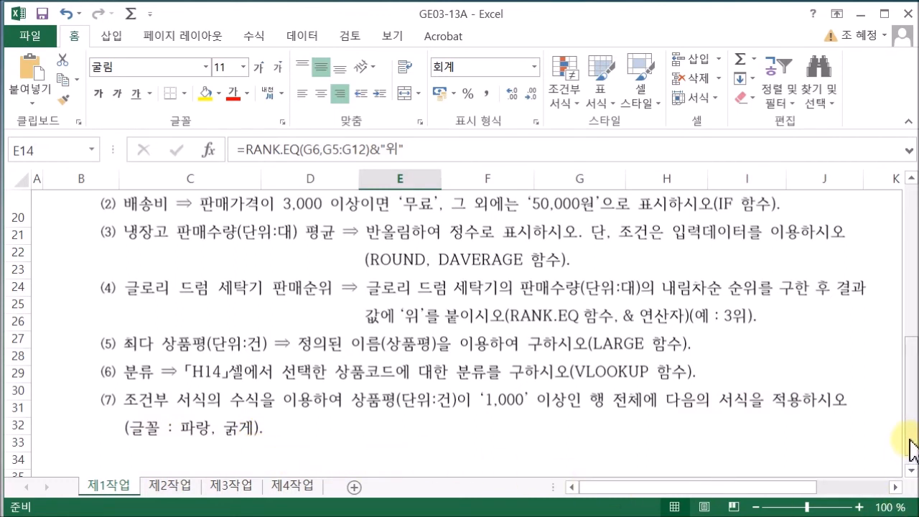
drag(912, 449, 912, 308)
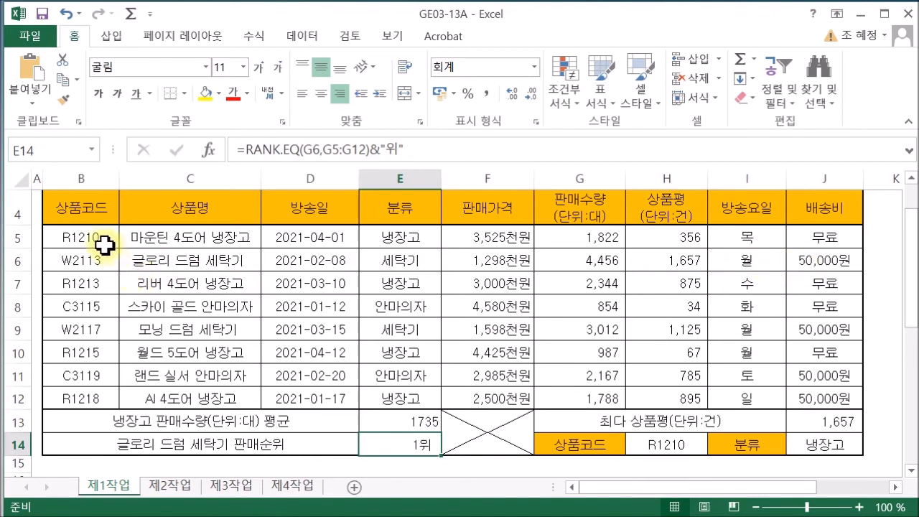
drag(100, 242, 813, 395)
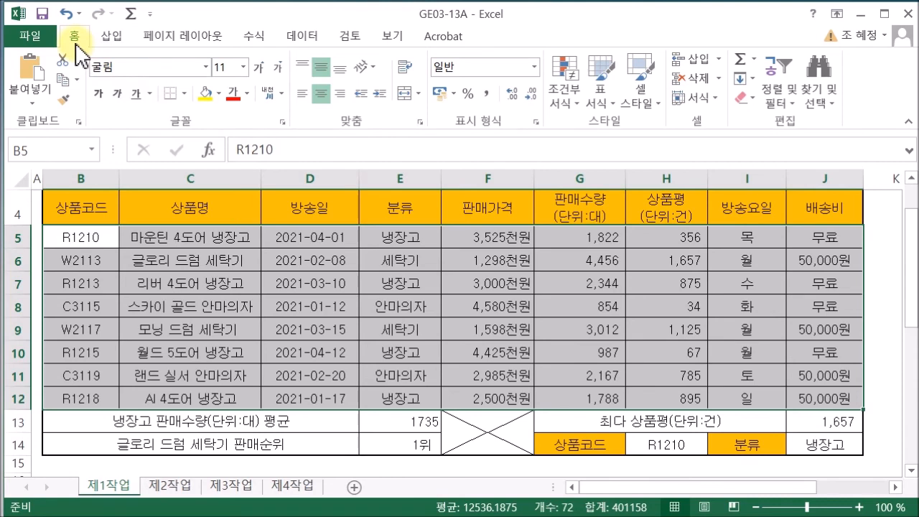
click(576, 100)
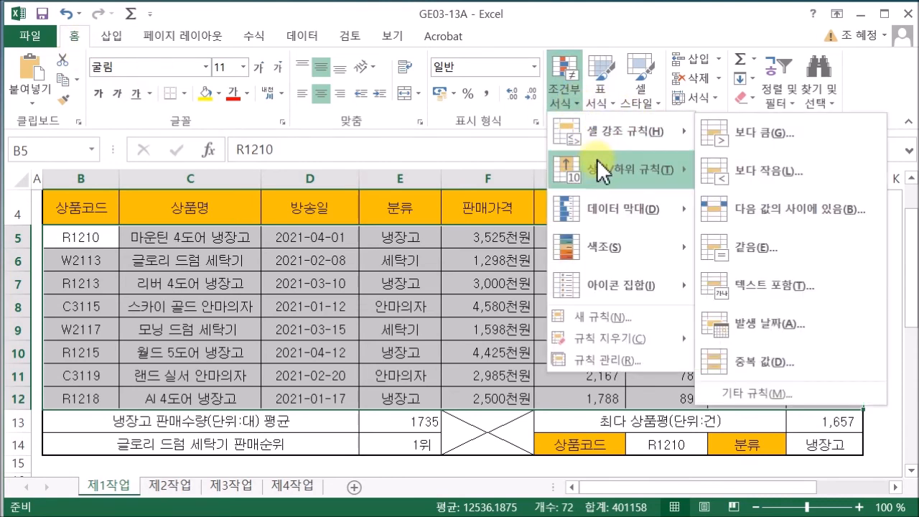
click(602, 323)
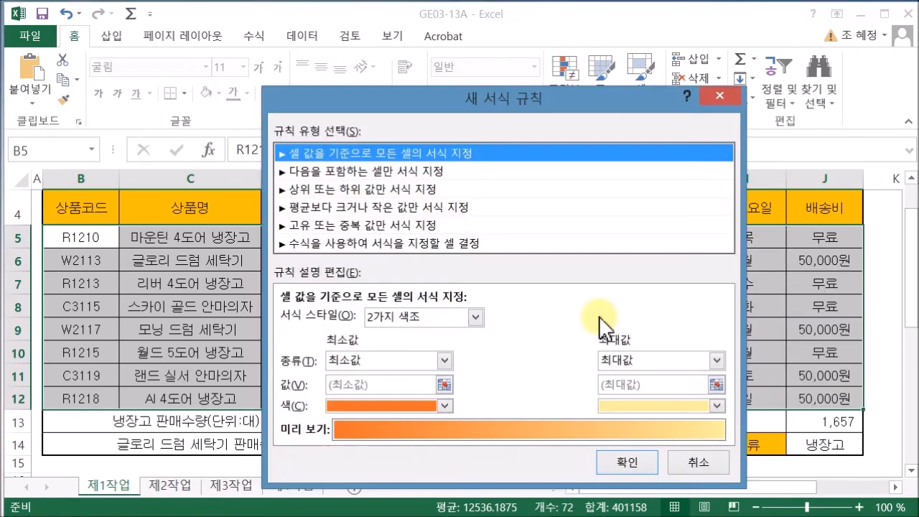
click(329, 244)
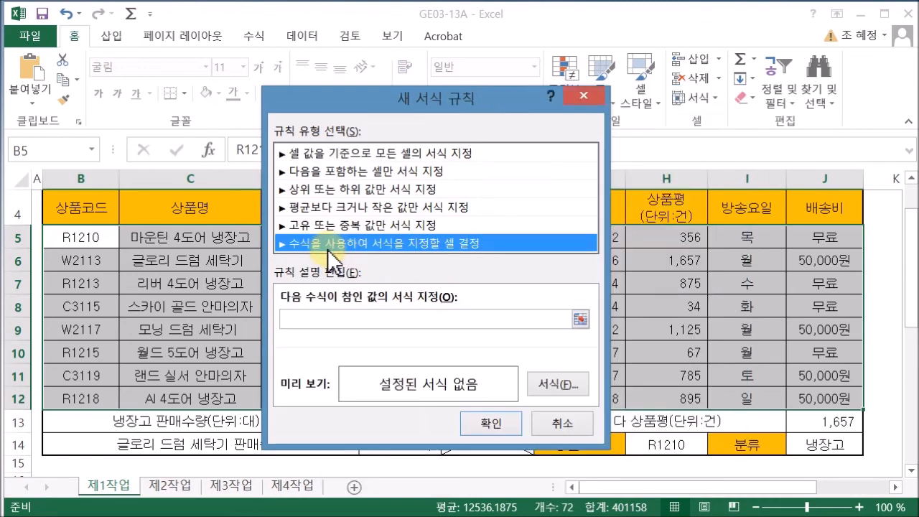
- Enter =$H5>=1000 as the new rule's formula, locking only the column of the 상품평 cell reference
click(325, 323)
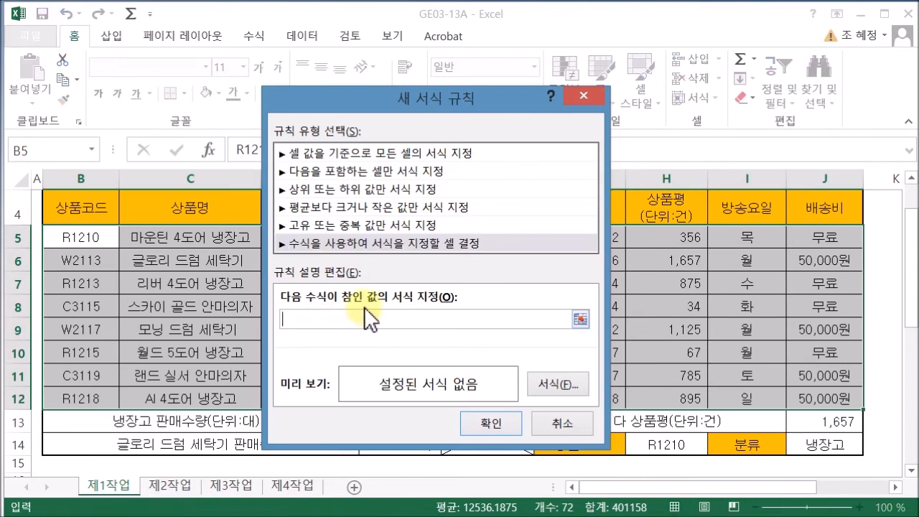
text(=)
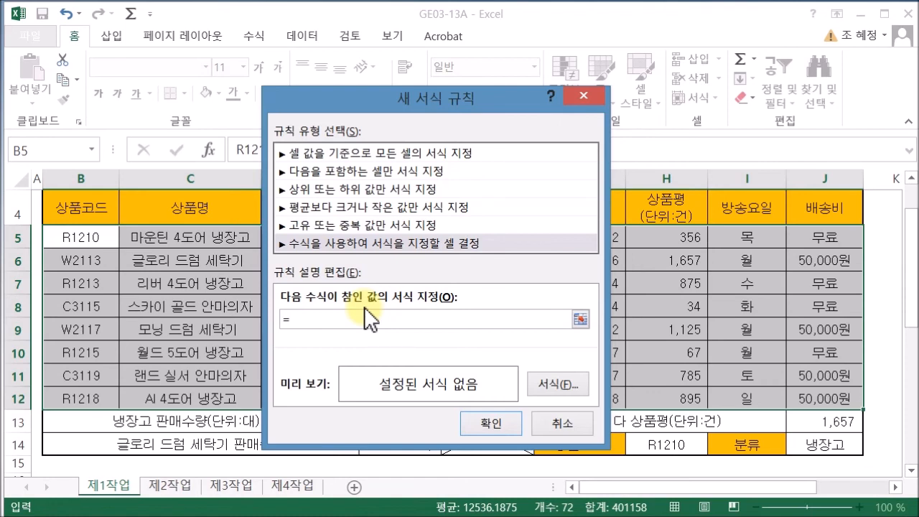
click(682, 238)
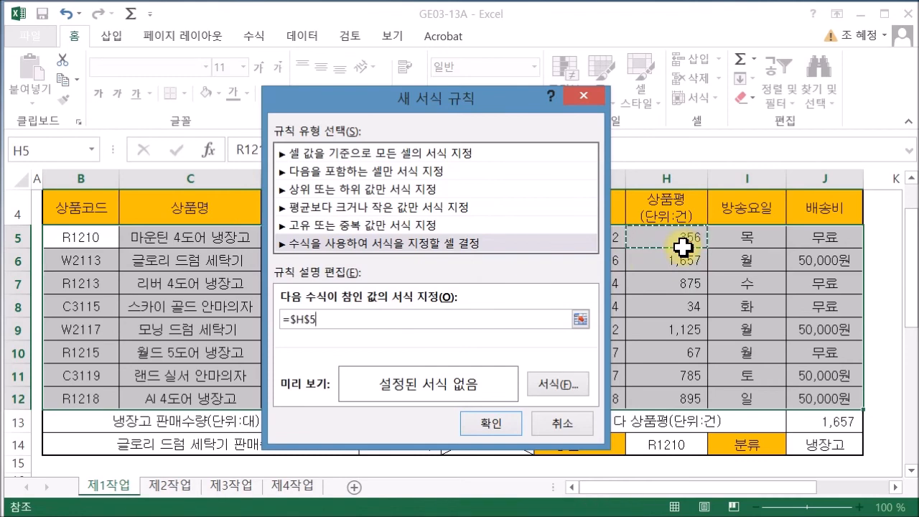
drag(488, 99, 338, 101)
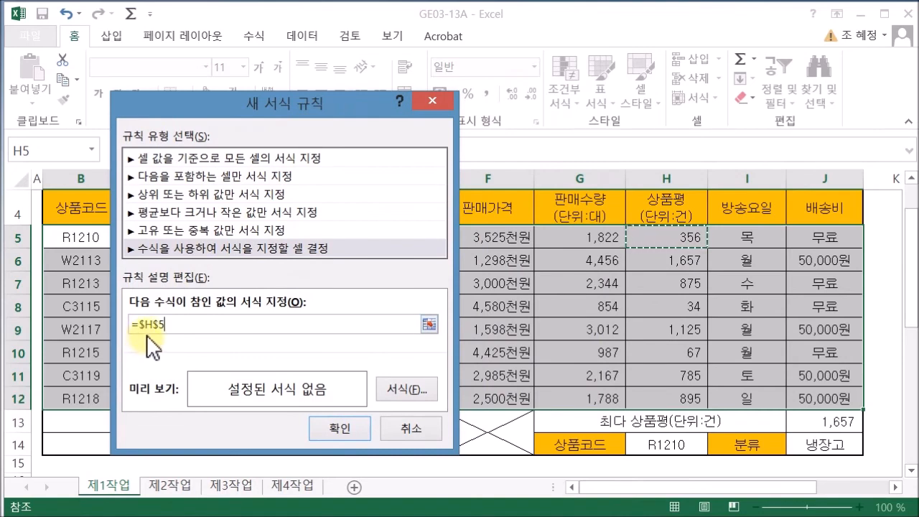
text($5)
key(F4)
key(F4)
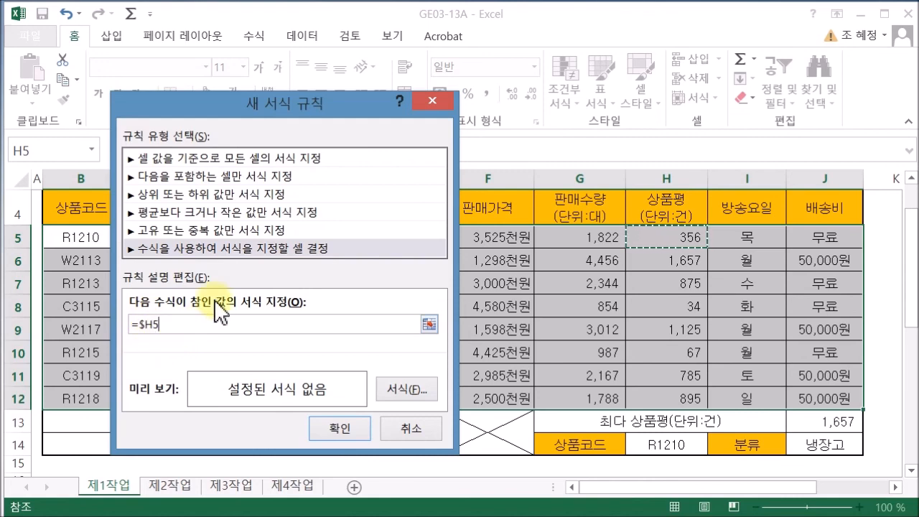
text(>=1000)
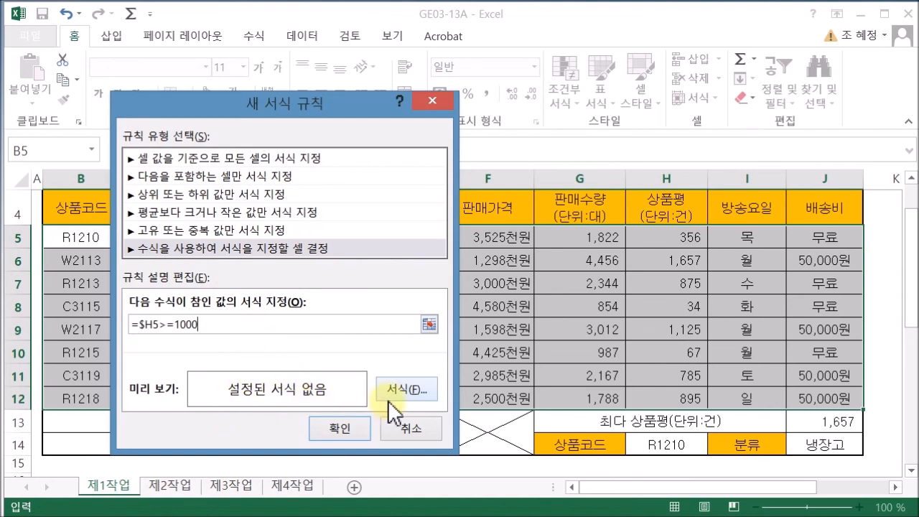
- Set the rule's font format to bold (굵게) with the standard blue colour and apply the rule to the selected table rows
click(405, 391)
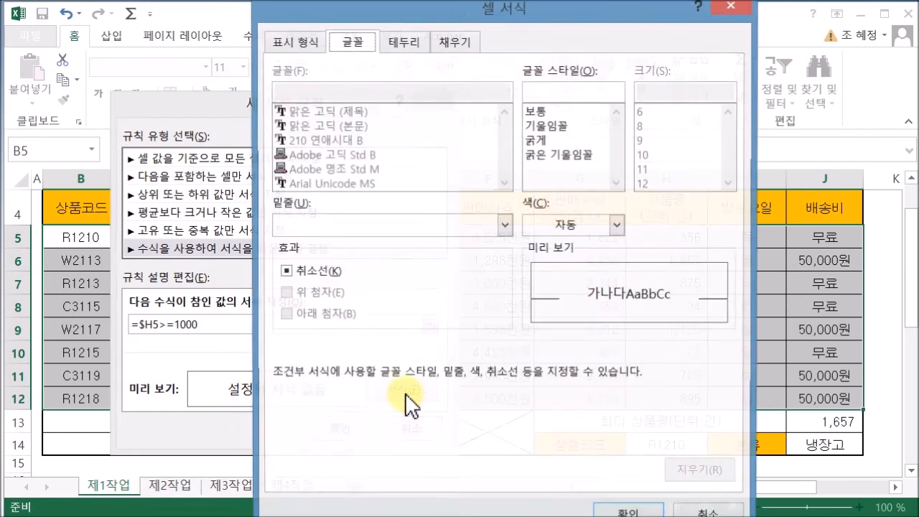
click(547, 141)
click(615, 226)
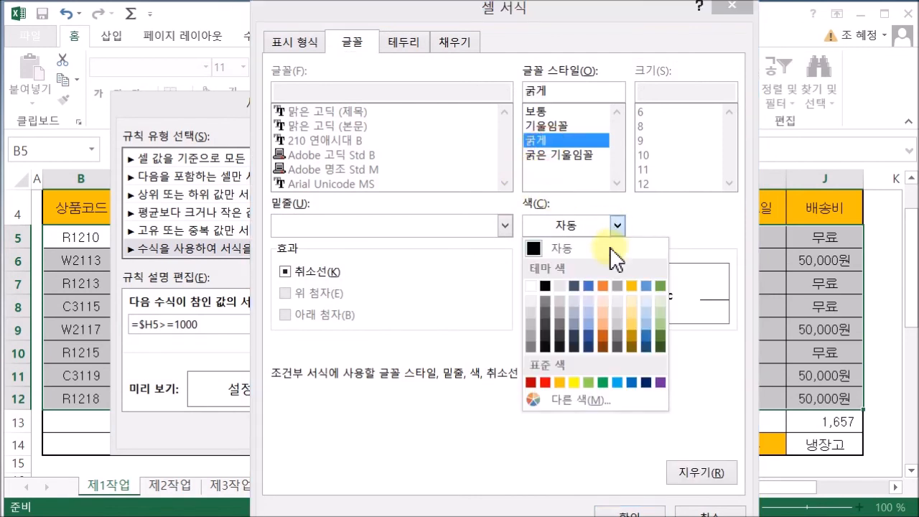
click(633, 382)
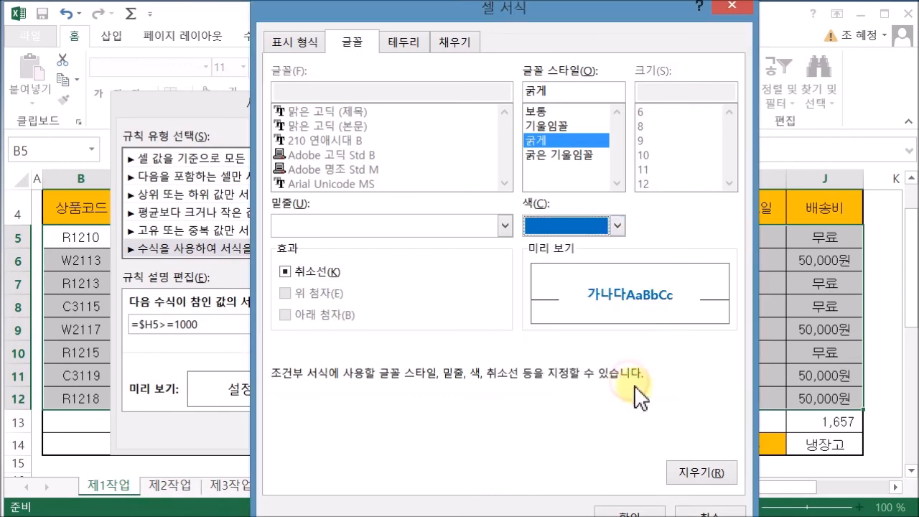
click(650, 513)
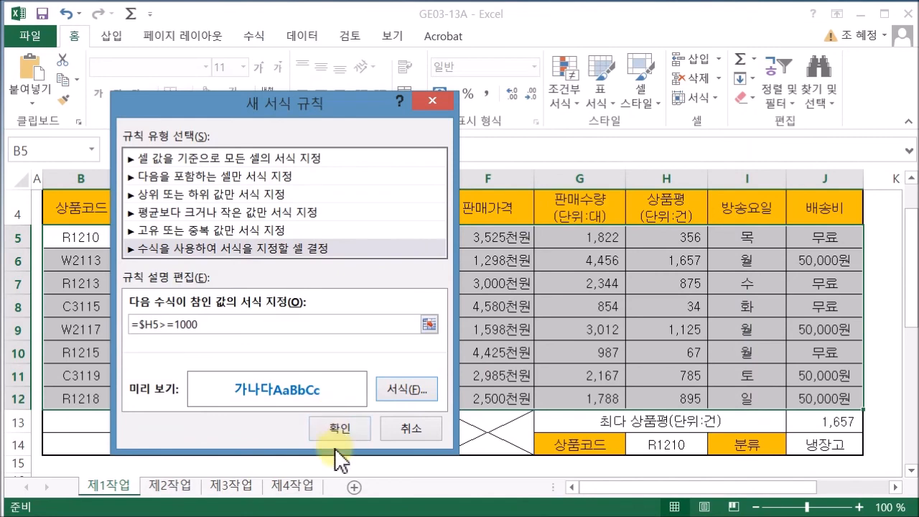
click(340, 430)
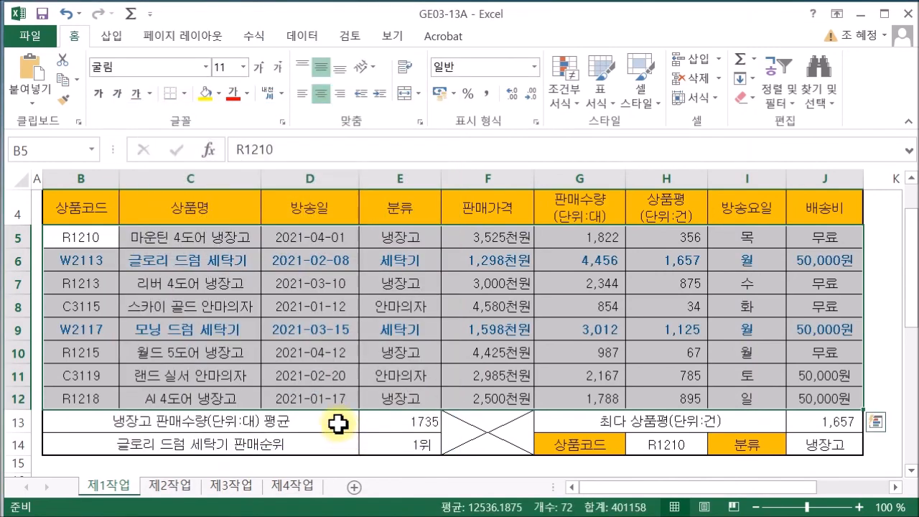
click(402, 373)
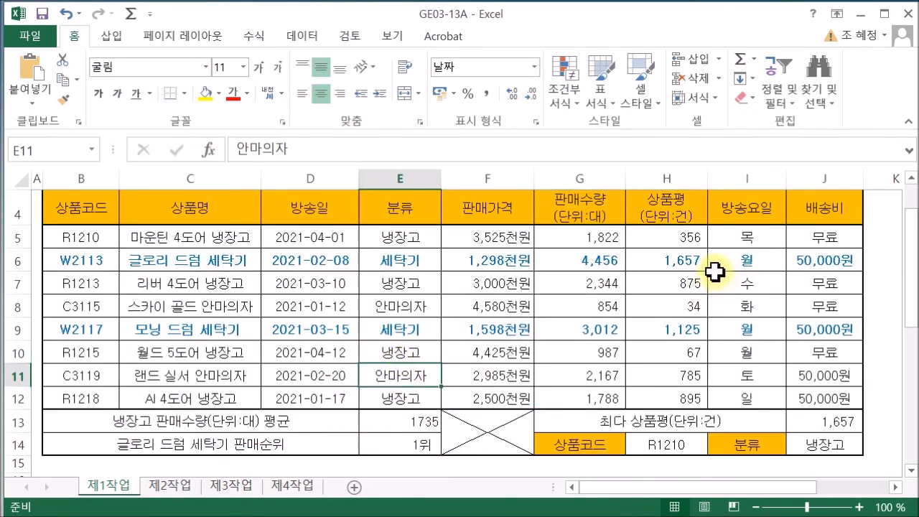